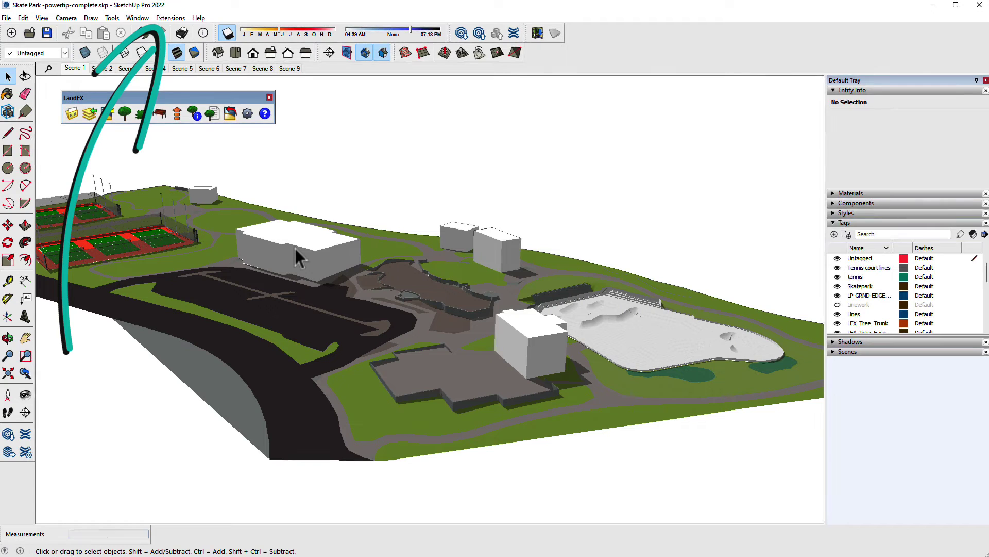
{"action": "left_click", "coordinate": [170, 17]}
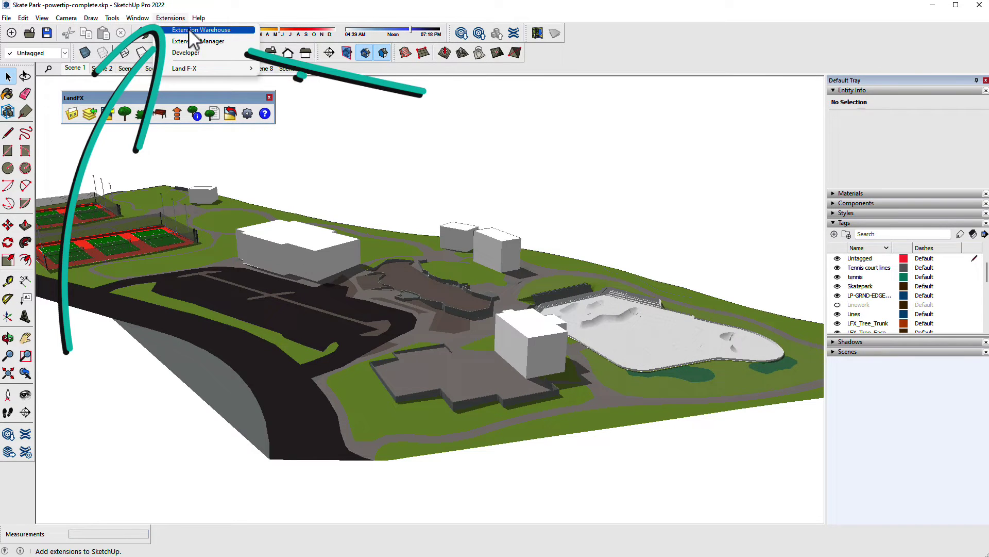
{"action": "left_click", "coordinate": [190, 31]}
{"action": "left_click", "coordinate": [452, 166]}
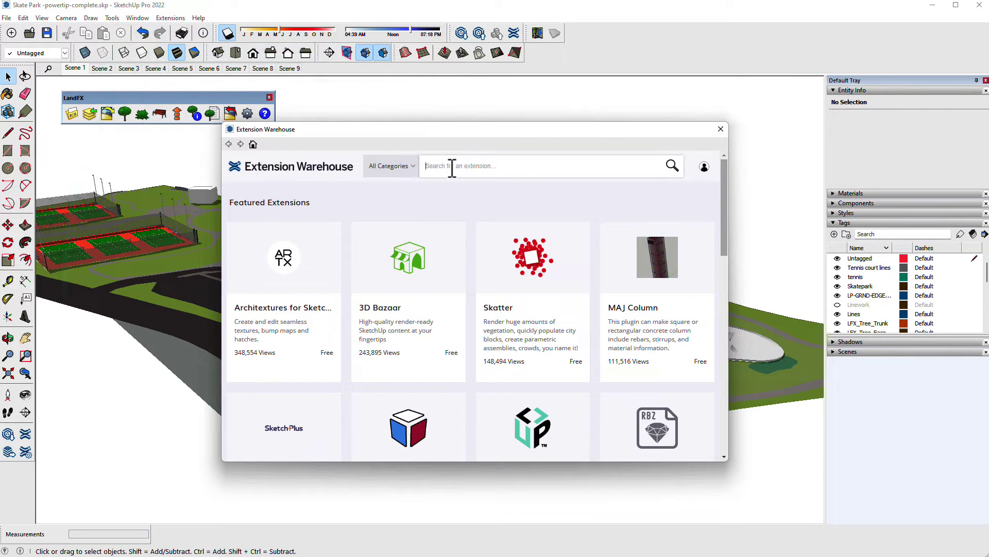
{"action": "type", "text": "land f"}
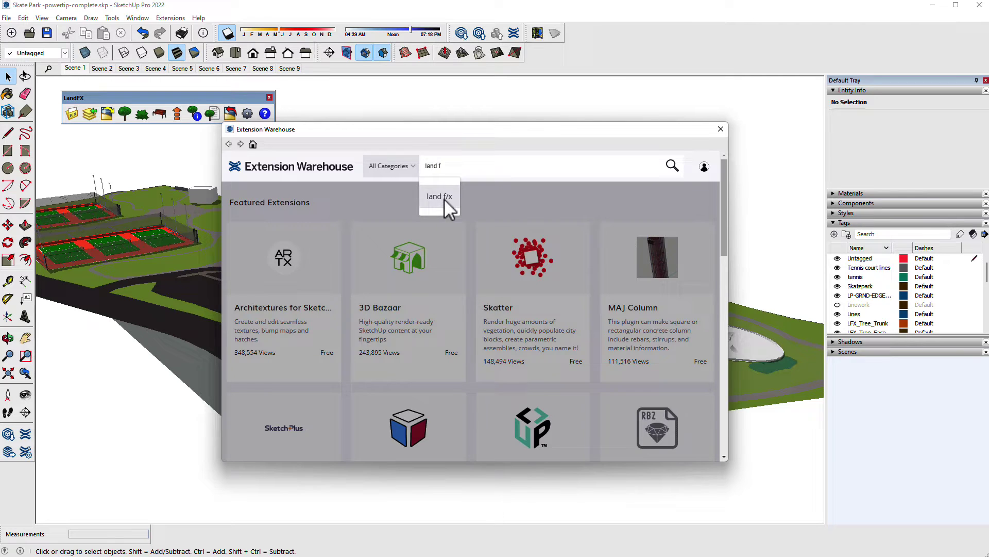
{"action": "left_click", "coordinate": [439, 197]}
{"action": "left_click", "coordinate": [397, 278]}
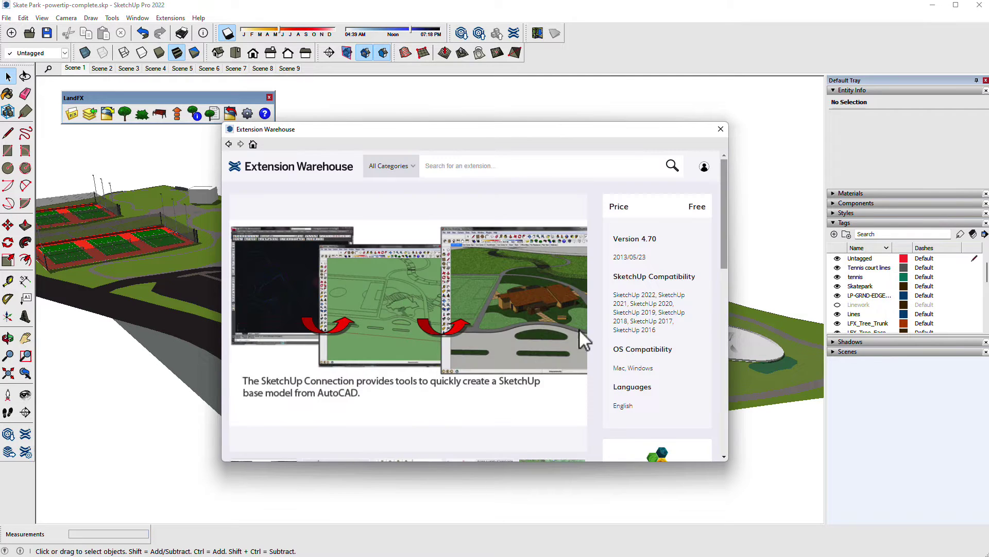
{"action": "scroll", "coordinate": [579, 328], "scroll_direction": "down", "scroll_amount": 4}
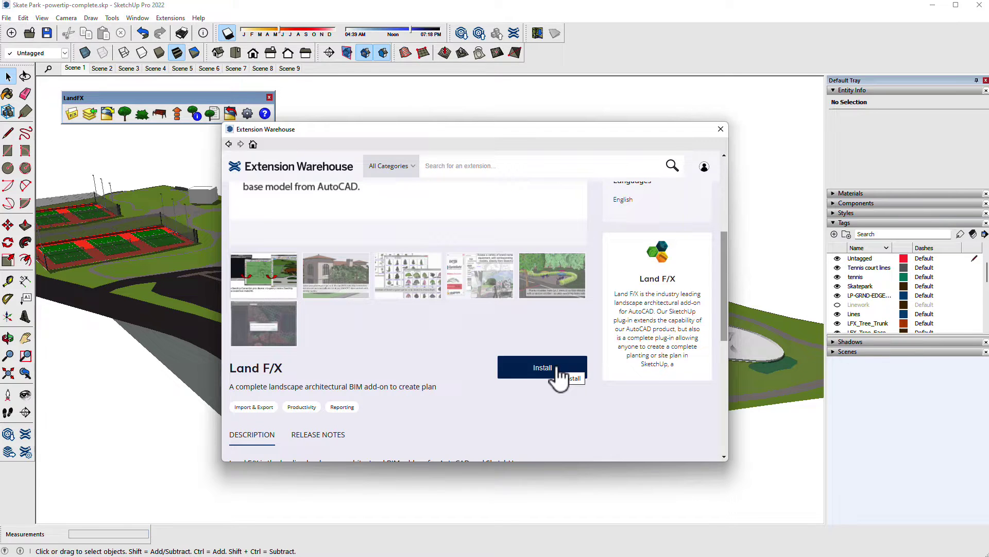
{"action": "left_click", "coordinate": [721, 128]}
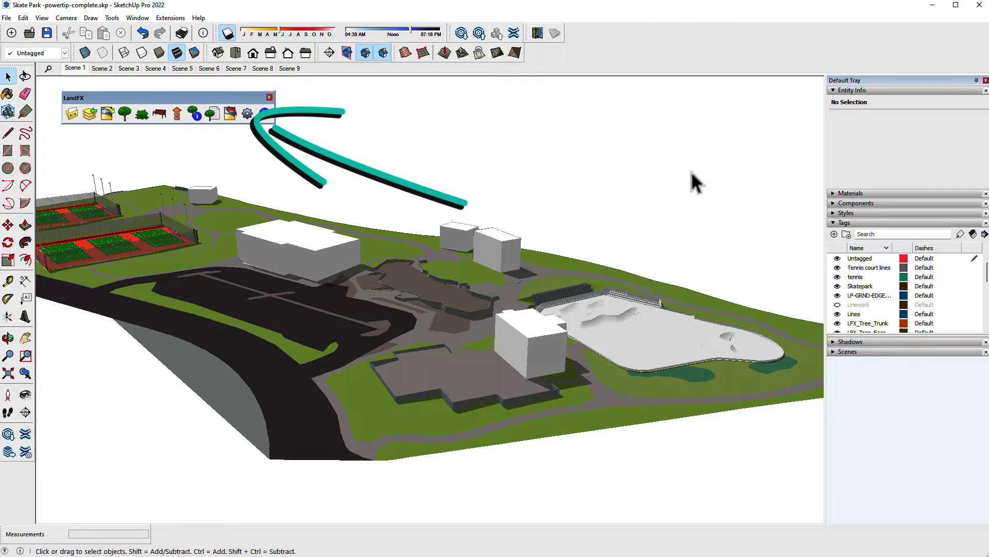
{"action": "left_click", "coordinate": [248, 114]}
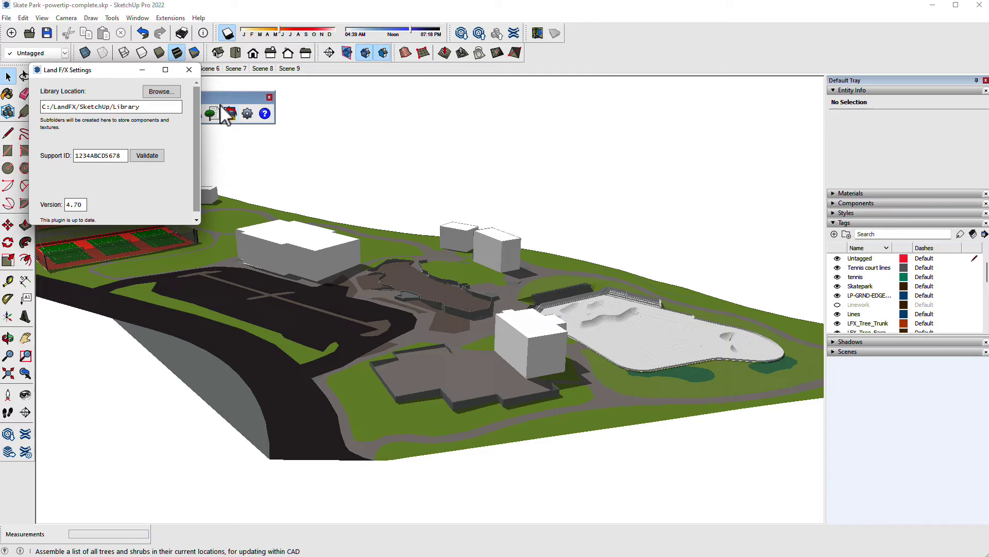
{"action": "left_click", "coordinate": [189, 70]}
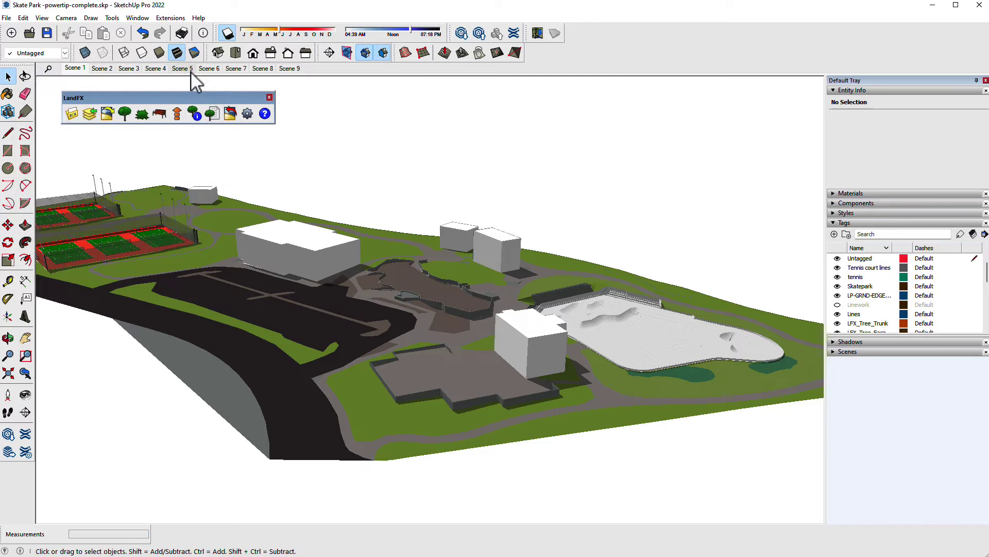
Select POWT-SU in the Land F/X projects list and open it.
{"action": "left_click", "coordinate": [73, 116]}
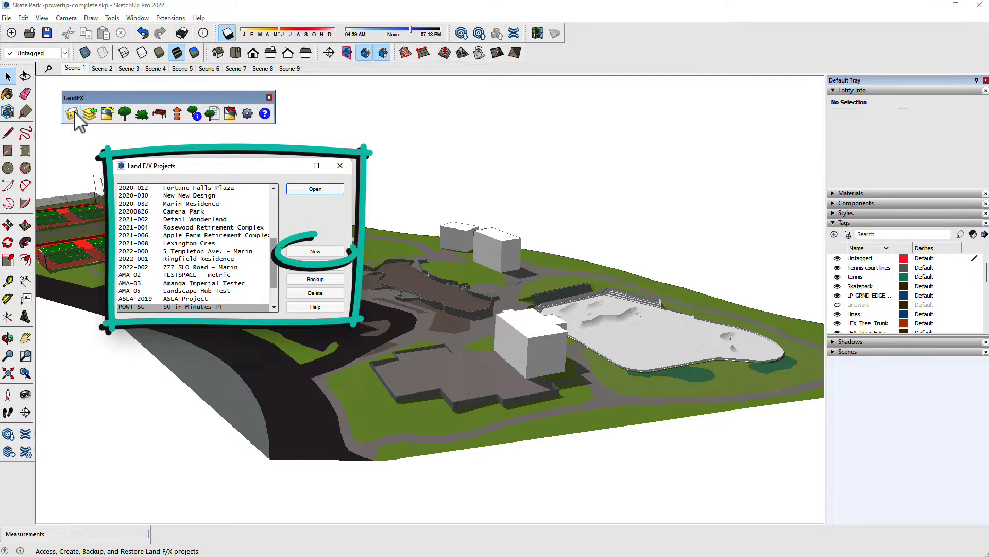
{"action": "left_click", "coordinate": [189, 307]}
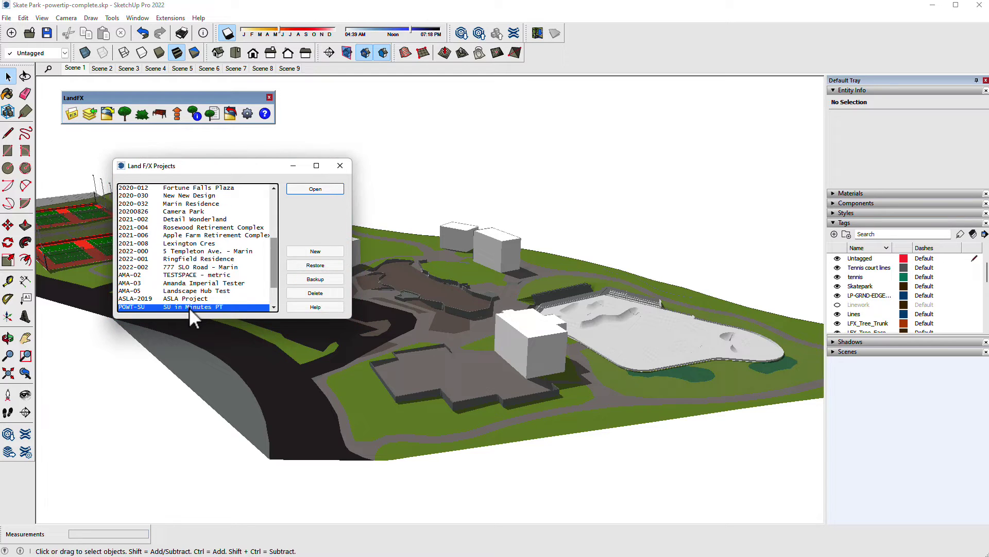
{"action": "left_click", "coordinate": [335, 194]}
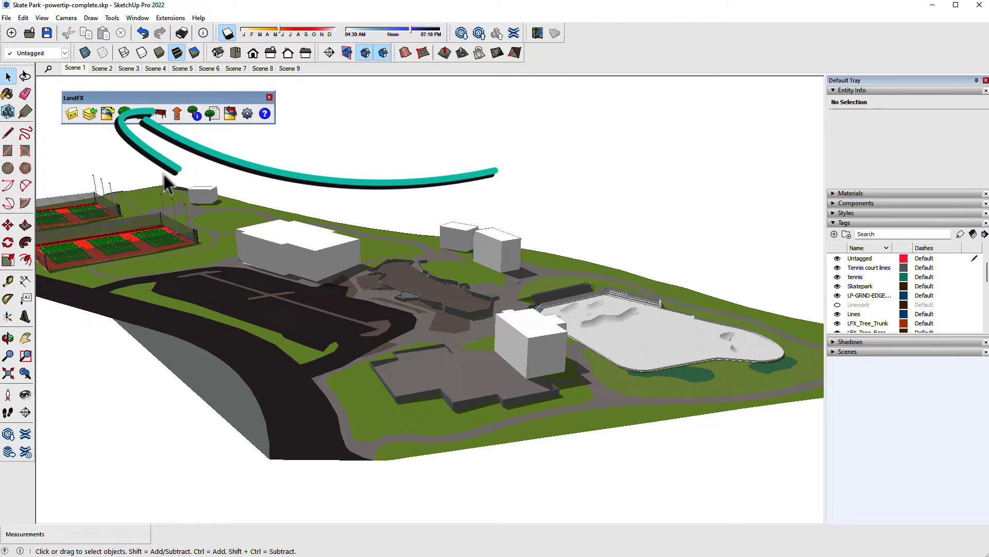
Start the CAD plant import and browse the Shrub-Spreading, Cacti-Succulents and Vines-Espalier components.
{"action": "left_click", "coordinate": [108, 114]}
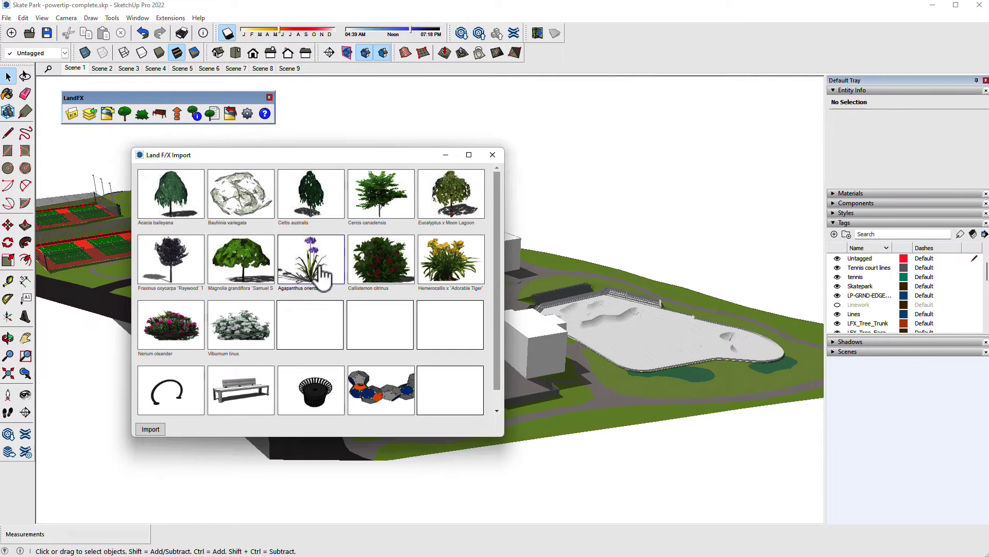
{"action": "left_click", "coordinate": [322, 276]}
{"action": "left_click_drag", "start_coordinate": [685, 165], "coordinate": [679, 355]}
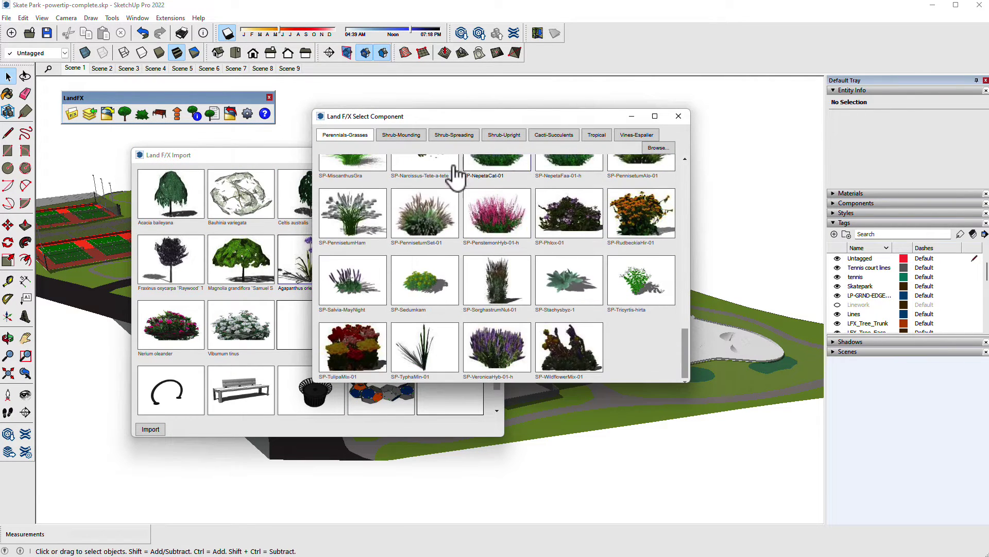
{"action": "left_click", "coordinate": [454, 135]}
{"action": "left_click", "coordinate": [554, 134]}
{"action": "left_click", "coordinate": [637, 134]}
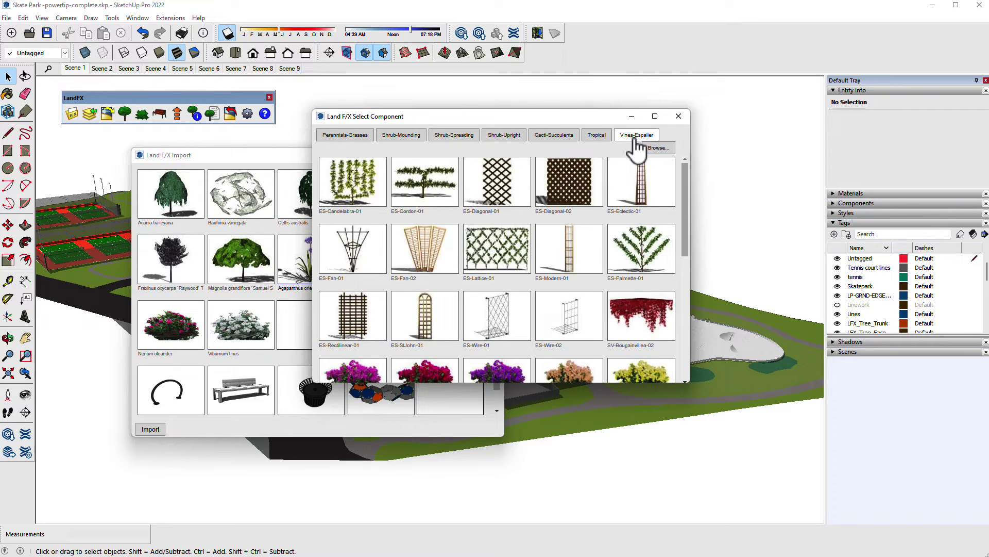
Review the Conifer and Palms tree models unchanged, then import the CAD plants and orbit to view them.
{"action": "left_click", "coordinate": [283, 177]}
{"action": "left_click", "coordinate": [367, 134]}
{"action": "left_click", "coordinate": [449, 134]}
{"action": "left_click", "coordinate": [489, 134]}
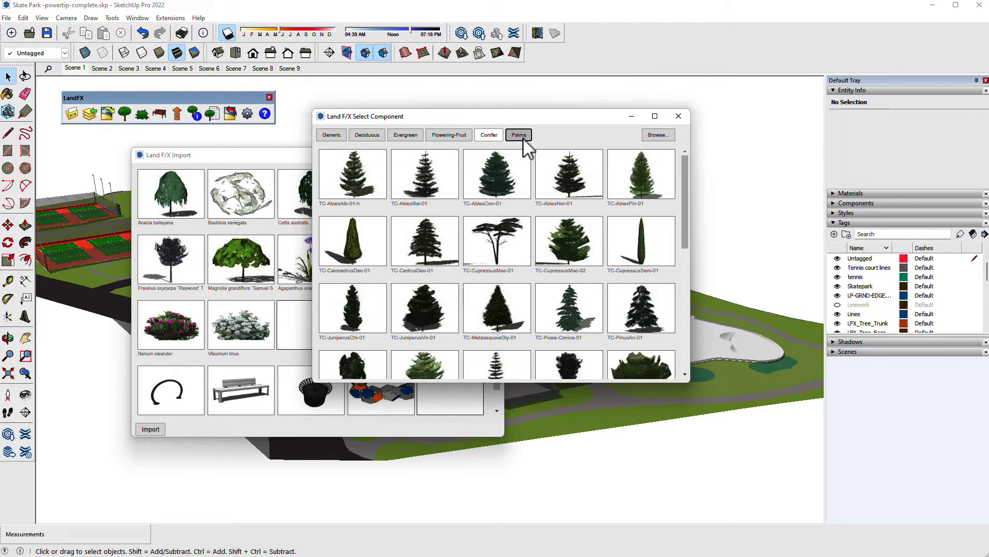
{"action": "left_click", "coordinate": [519, 134]}
{"action": "left_click", "coordinate": [678, 116]}
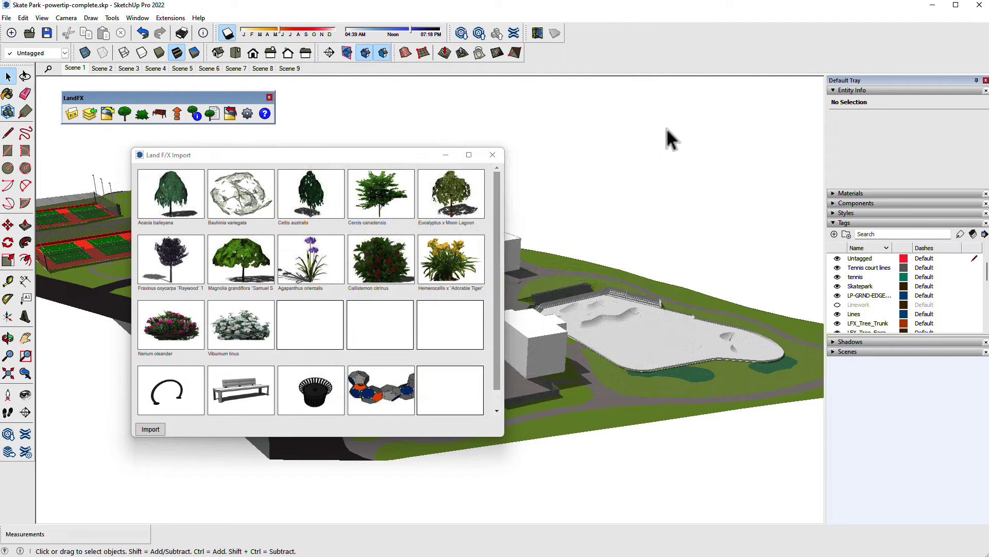
{"action": "left_click", "coordinate": [149, 430]}
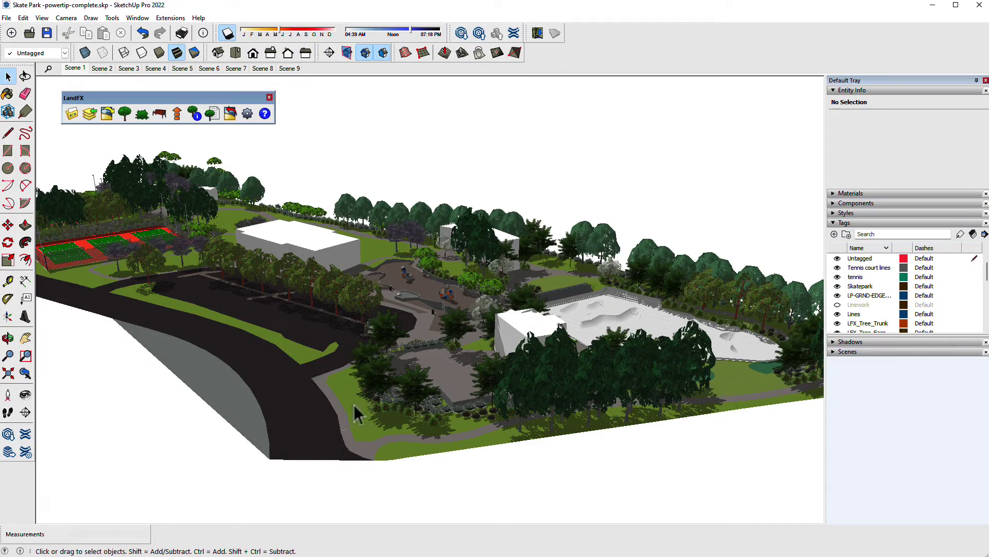
{"action": "middle_click_drag", "start_coordinate": [353, 404], "coordinate": [562, 407]}
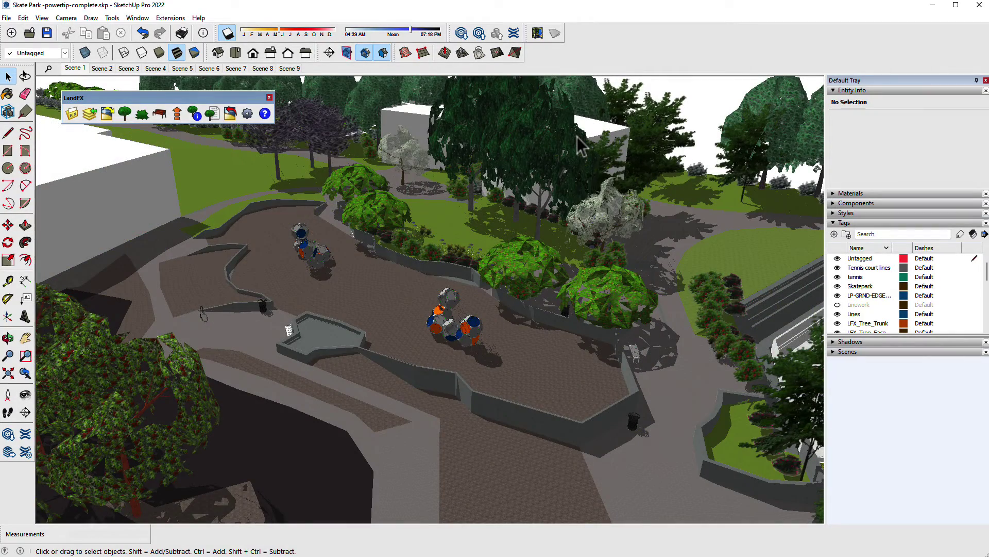
Search 'jaca' and add Jacaranda mimosifolia to the Land F/X project plant list.
{"action": "left_click", "coordinate": [125, 113]}
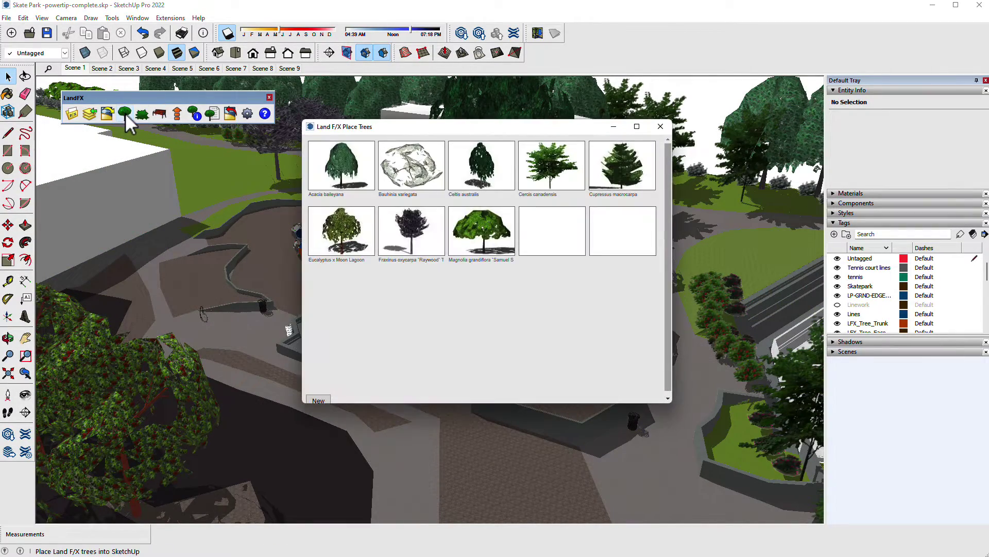
{"action": "left_click", "coordinate": [318, 400]}
{"action": "type", "text": "jaca"}
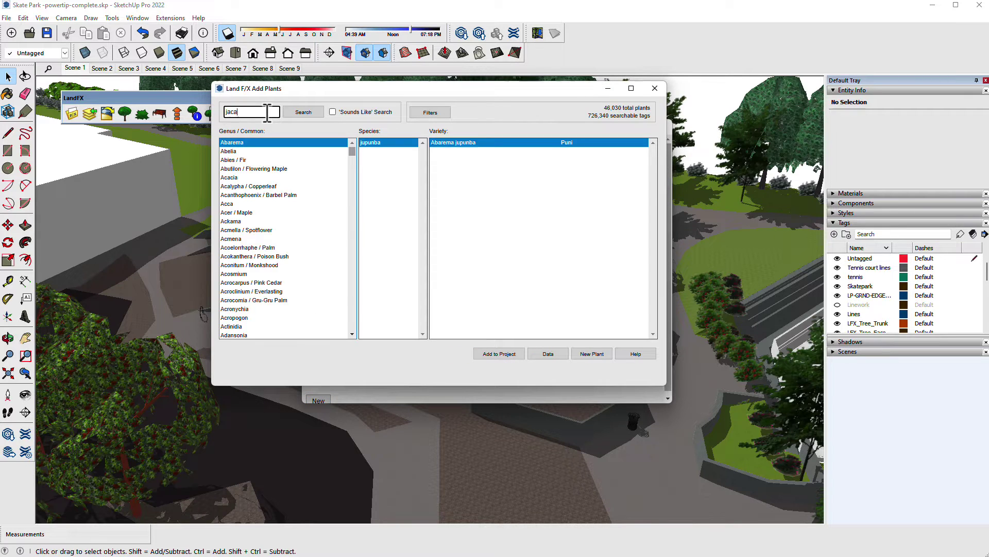
{"action": "key", "text": "Return"}
{"action": "left_click", "coordinate": [376, 169]}
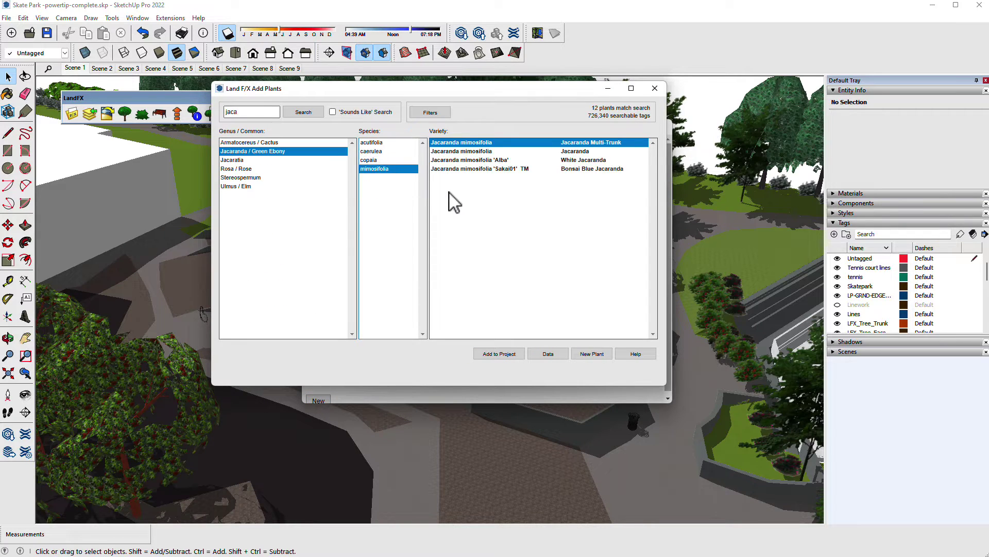
{"action": "left_click", "coordinate": [475, 152]}
{"action": "left_click", "coordinate": [502, 353]}
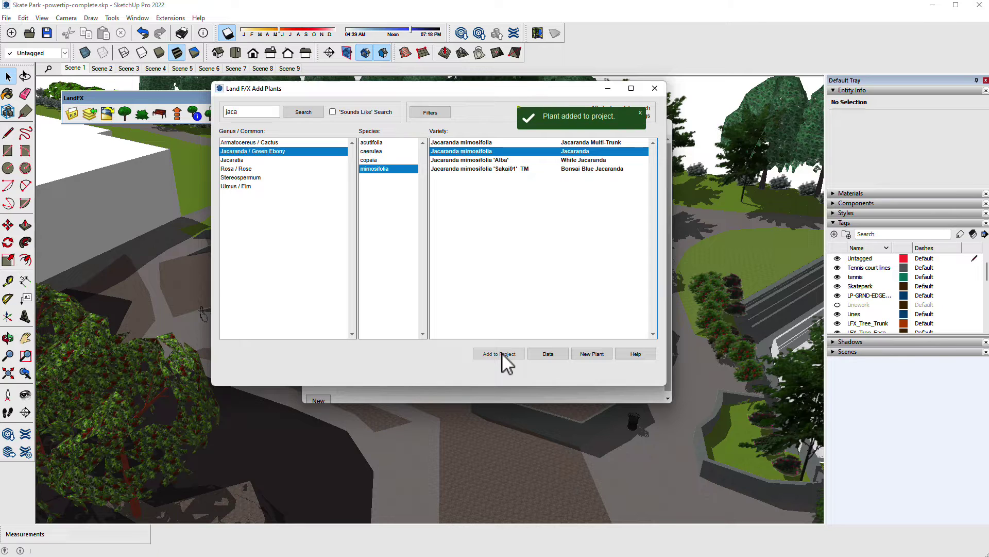
{"action": "left_click", "coordinate": [655, 88]}
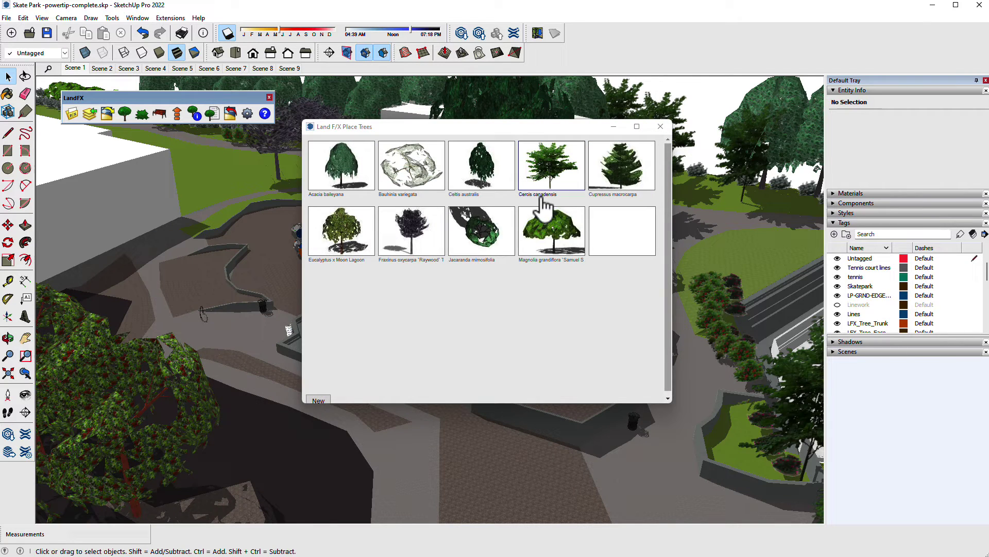
Assign the Flowering-Fruit tree model TF-JacarandaMim-01 to the Jacaranda and confirm.
{"action": "left_click", "coordinate": [481, 238]}
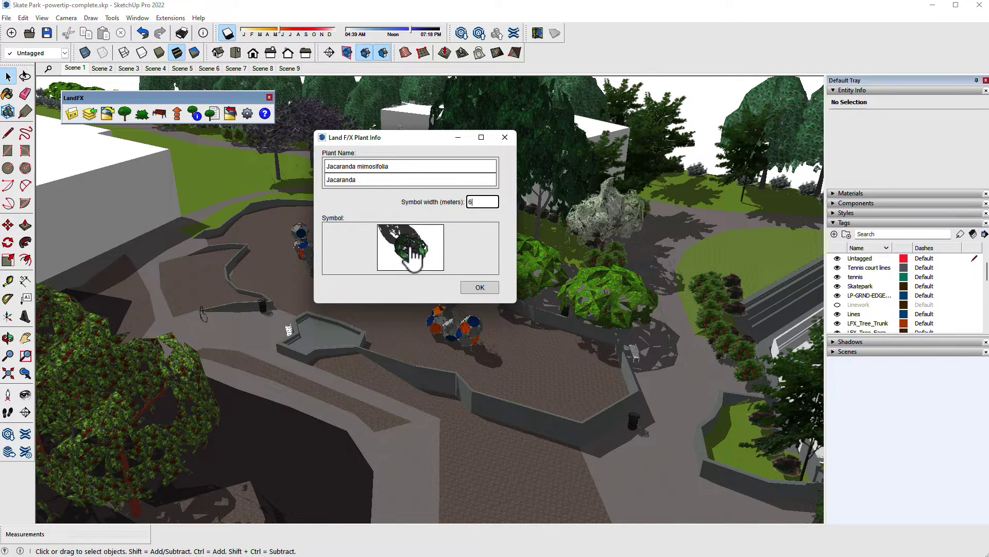
{"action": "left_click", "coordinate": [412, 251]}
{"action": "left_click", "coordinate": [449, 135]}
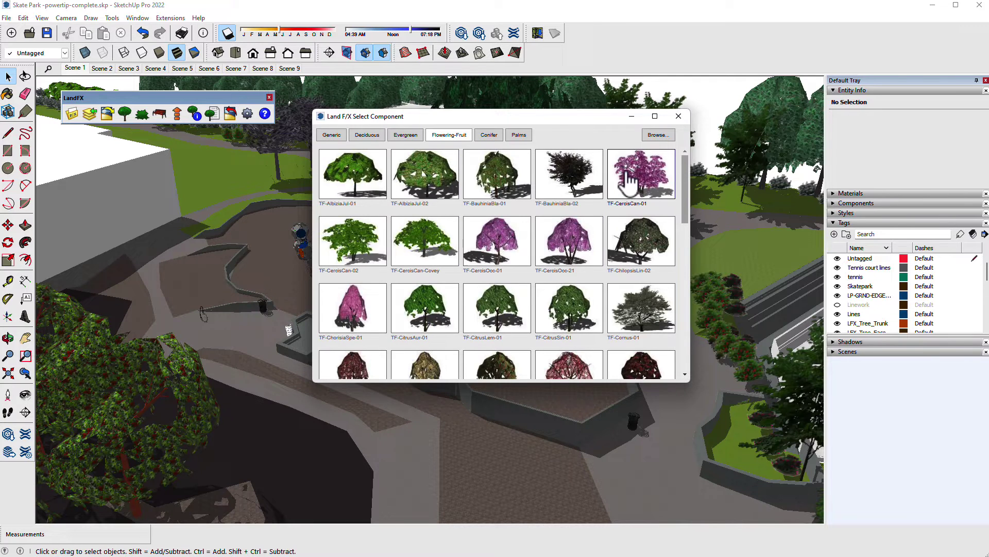
{"action": "left_click_drag", "start_coordinate": [686, 169], "coordinate": [678, 238]}
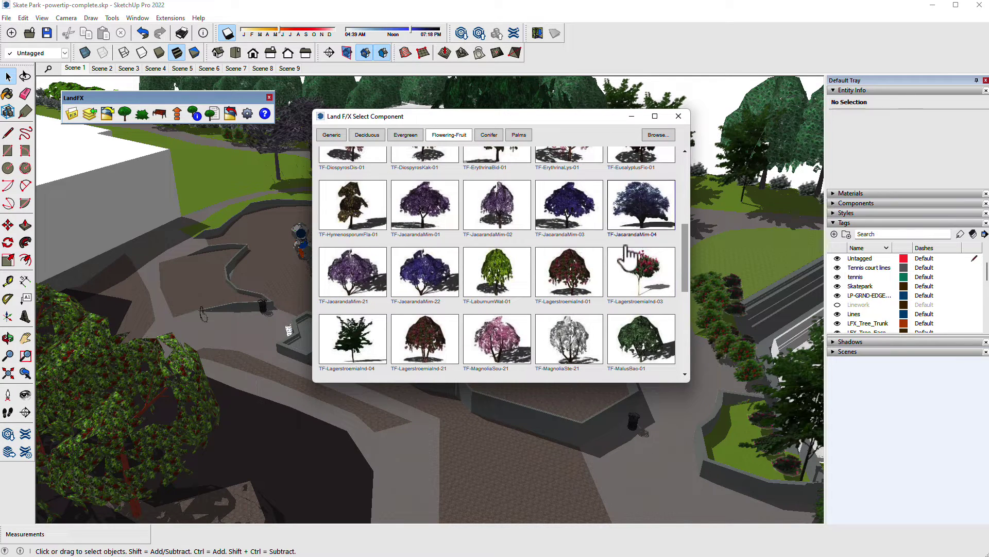
{"action": "left_click", "coordinate": [430, 204]}
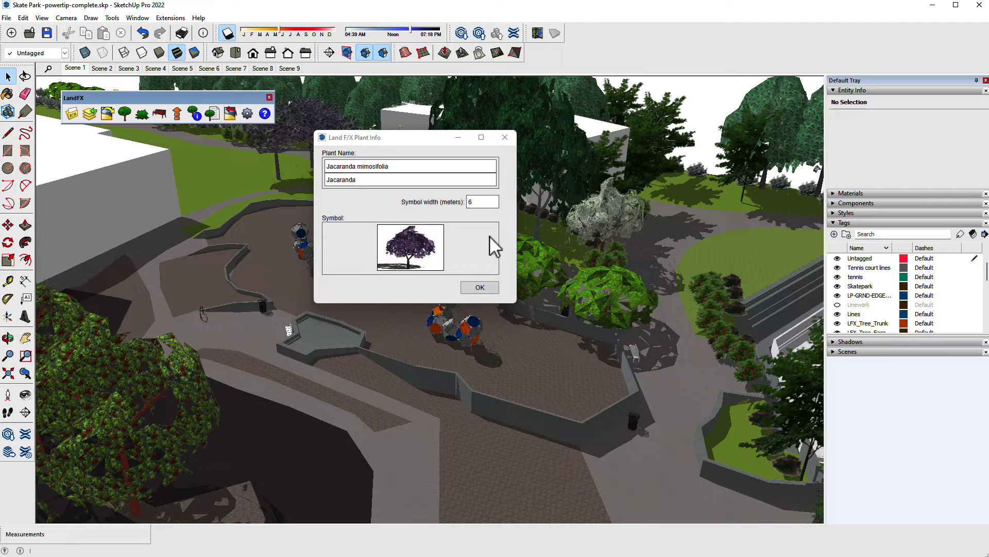
{"action": "left_click", "coordinate": [480, 288]}
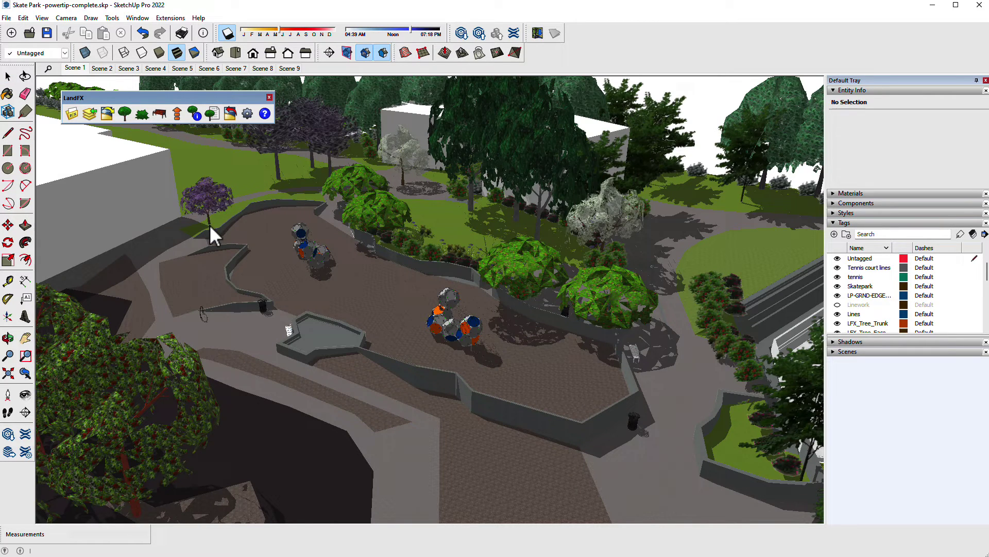
Place three Jacaranda trees along the curved wall at the park's upper edge.
{"action": "scroll", "coordinate": [244, 204], "scroll_direction": "up", "scroll_amount": 5}
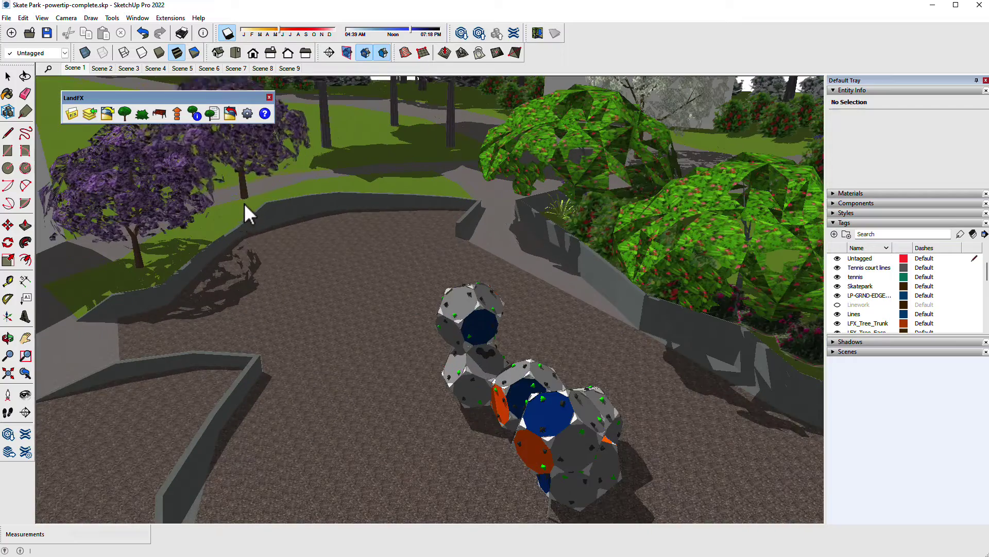
{"action": "left_click", "coordinate": [237, 211]}
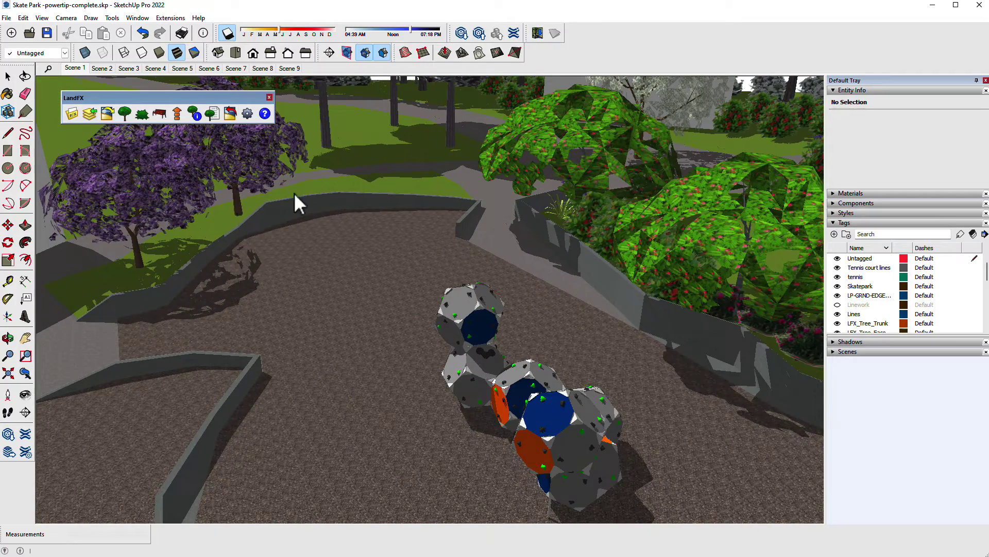
{"action": "left_click", "coordinate": [323, 187]}
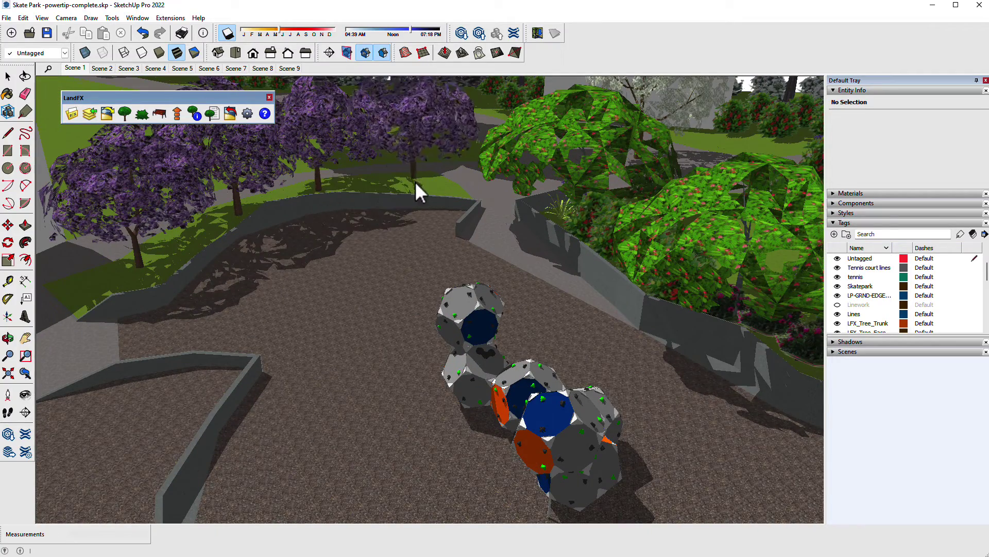
{"action": "left_click", "coordinate": [427, 213]}
{"action": "scroll", "coordinate": [437, 236], "scroll_direction": "down", "scroll_amount": 5}
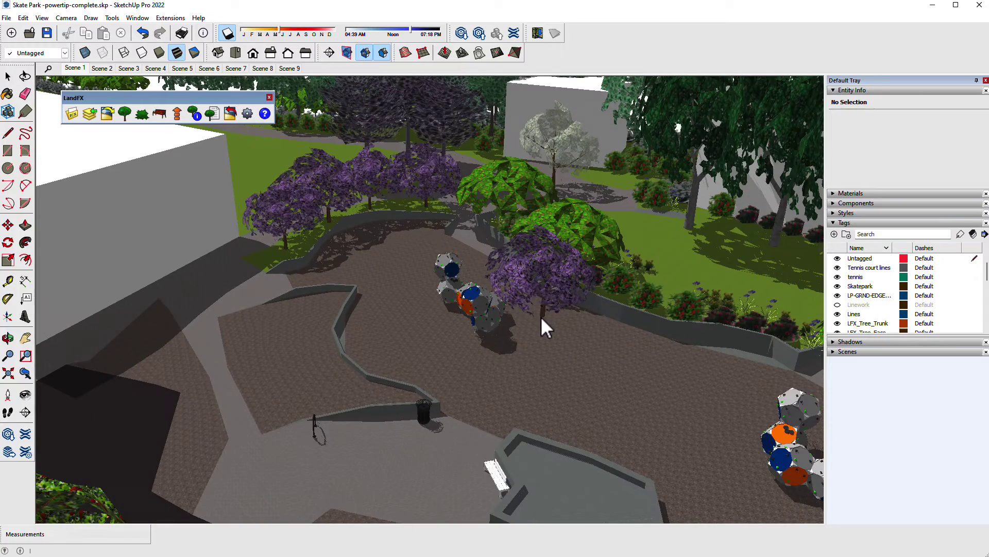
{"action": "key", "text": "space"}
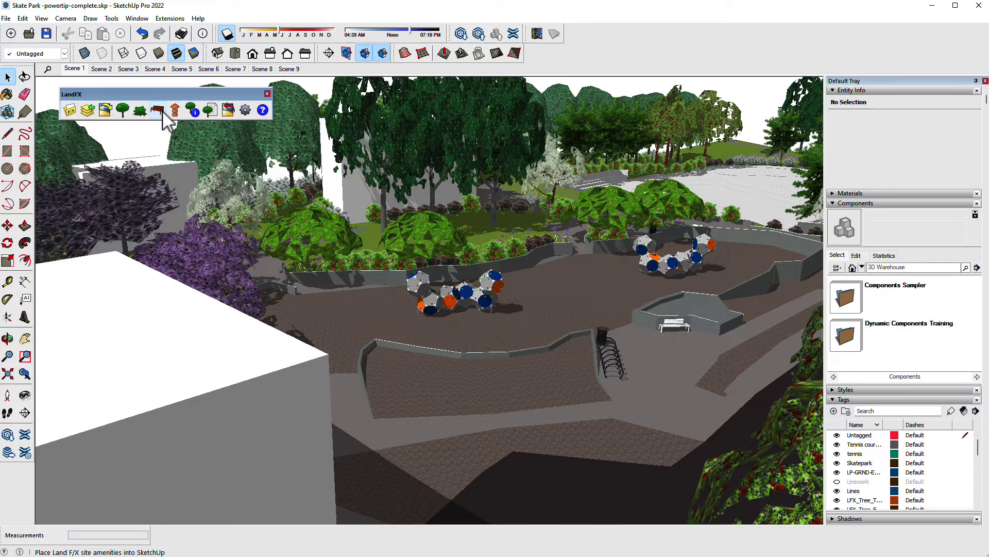
Add the Anova Beacon Hill BH1840ST table to the site amenity placement list.
{"action": "left_click", "coordinate": [162, 111]}
{"action": "left_click", "coordinate": [252, 311]}
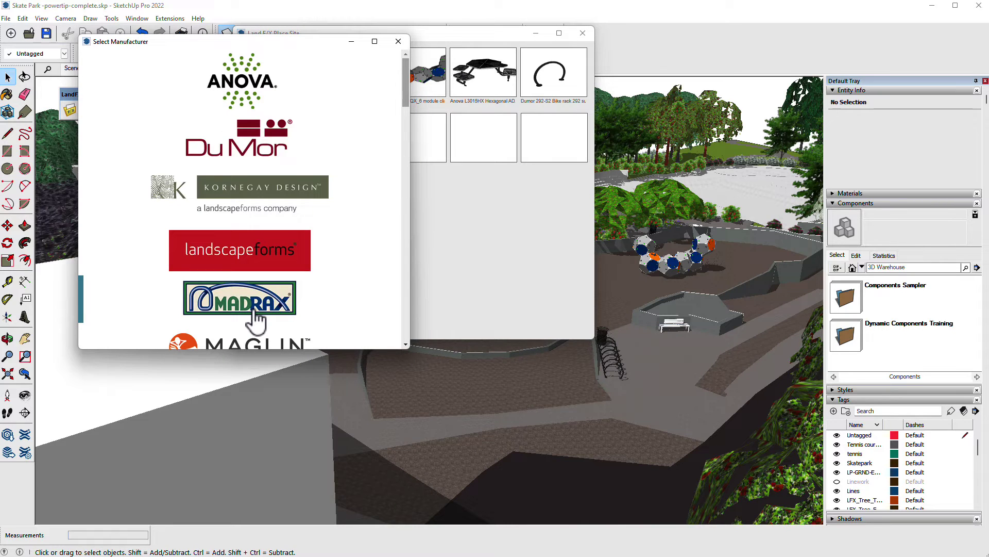
{"action": "left_click", "coordinate": [252, 82]}
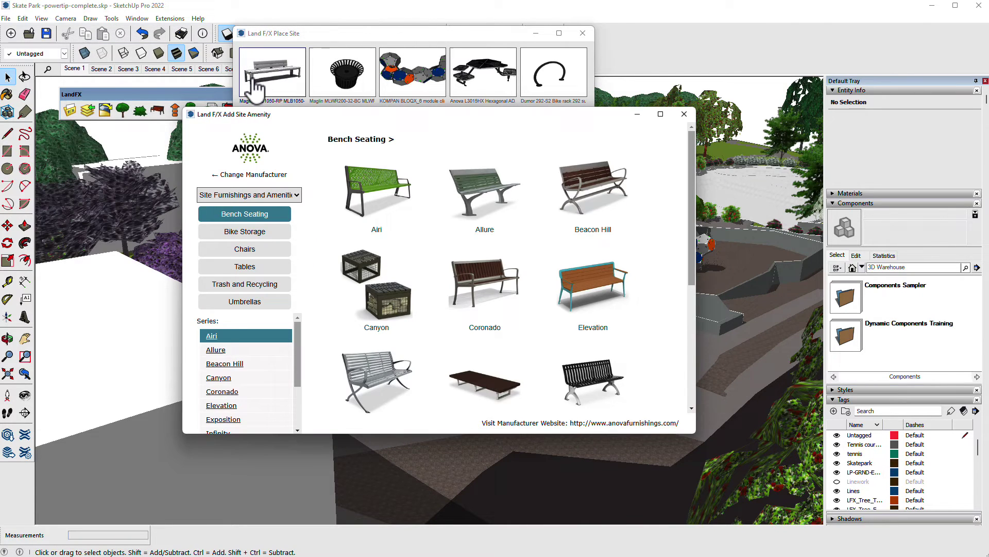
{"action": "left_click", "coordinate": [255, 268]}
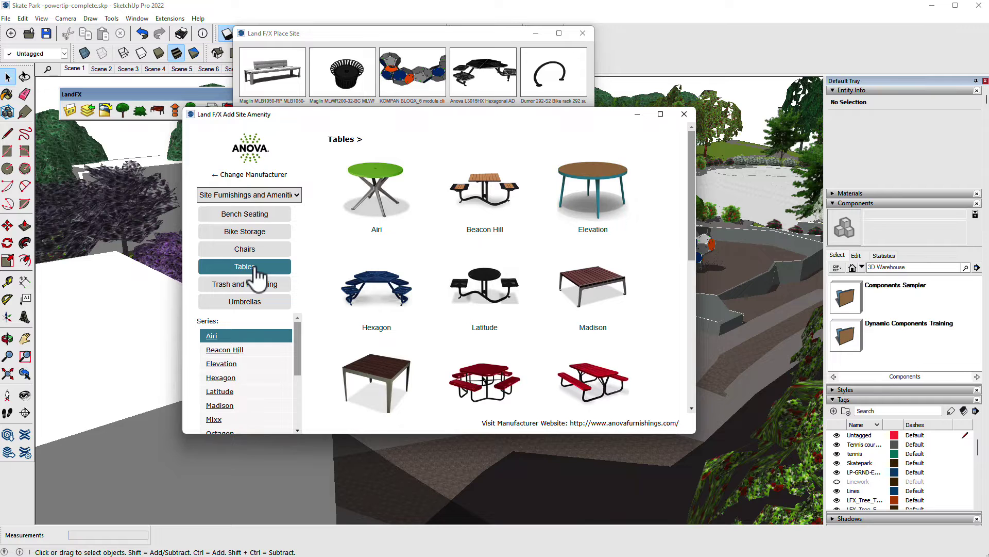
{"action": "left_click", "coordinate": [484, 191]}
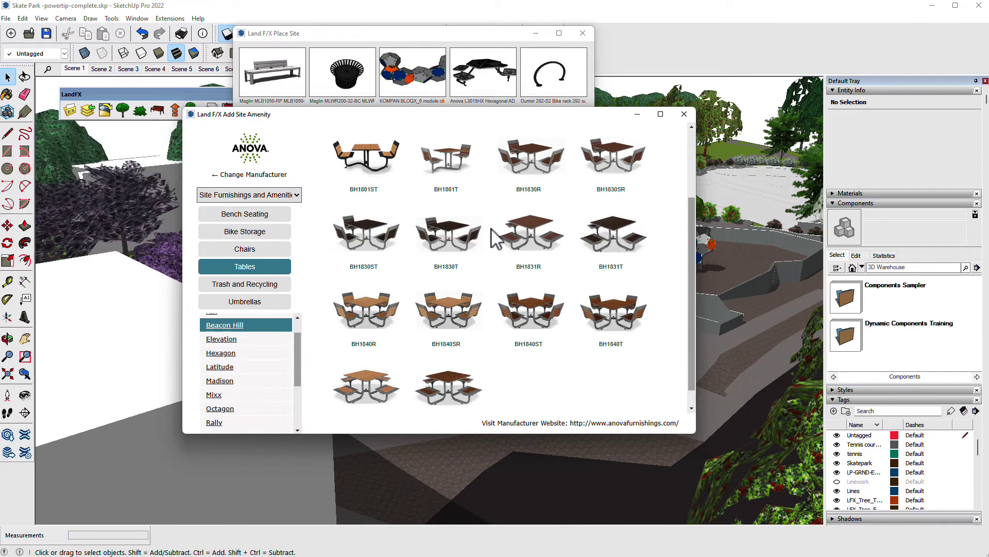
{"action": "scroll", "coordinate": [496, 237], "scroll_direction": "down", "scroll_amount": 3}
{"action": "left_click", "coordinate": [536, 299]}
{"action": "left_click", "coordinate": [543, 354]}
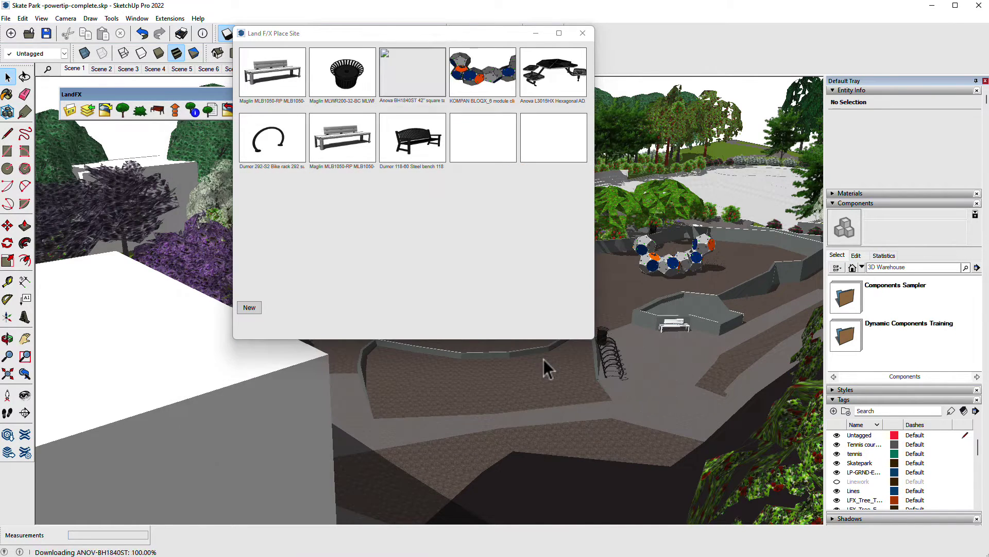
Place three BH1840ST tables on the terrace, one near the bike rack.
{"action": "left_click", "coordinate": [425, 77]}
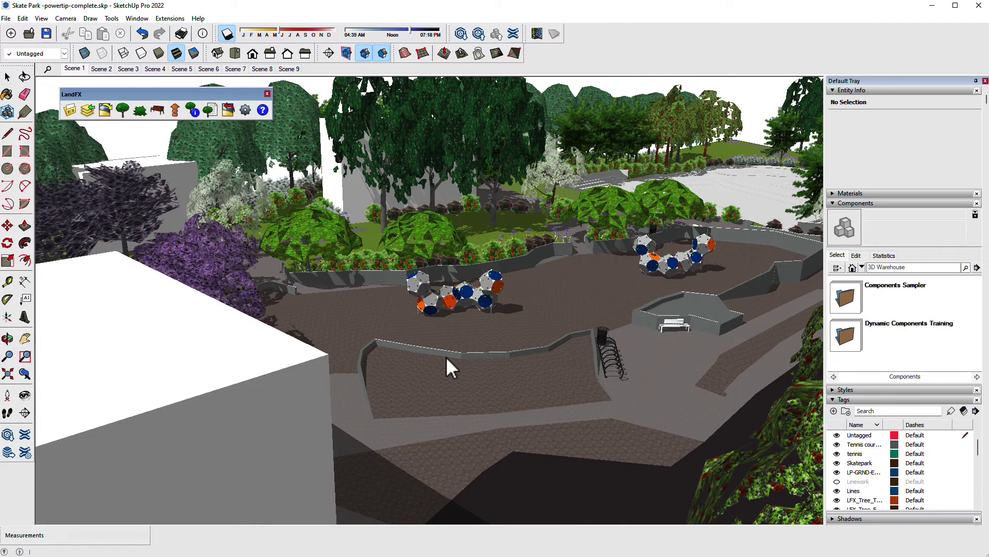
{"action": "left_click", "coordinate": [404, 383]}
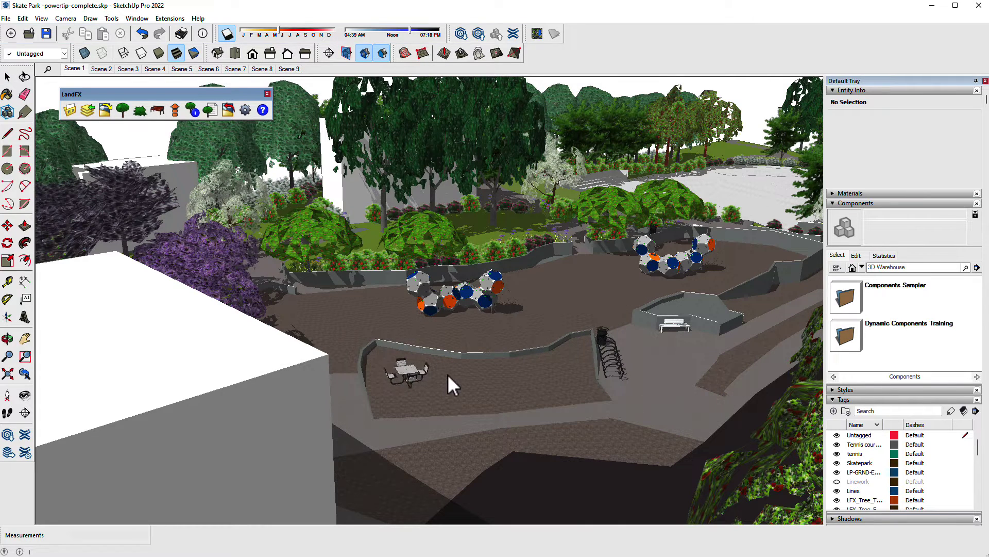
{"action": "left_click", "coordinate": [474, 396]}
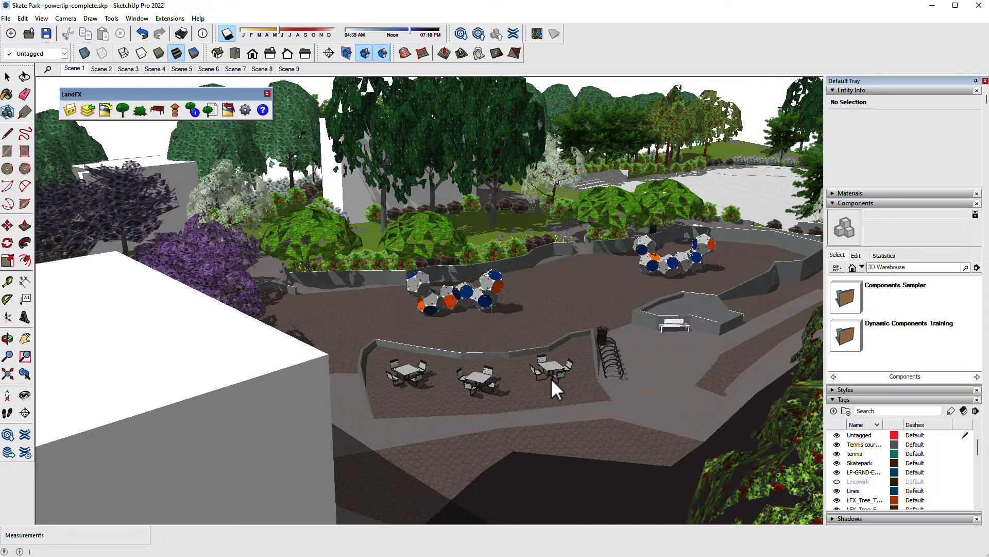
{"action": "left_click", "coordinate": [583, 355]}
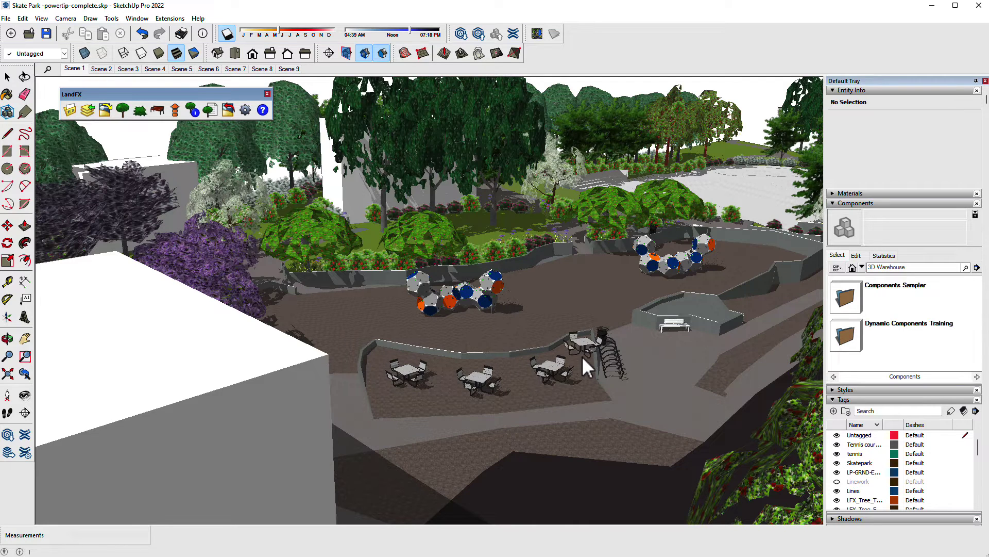
{"action": "key", "text": "space"}
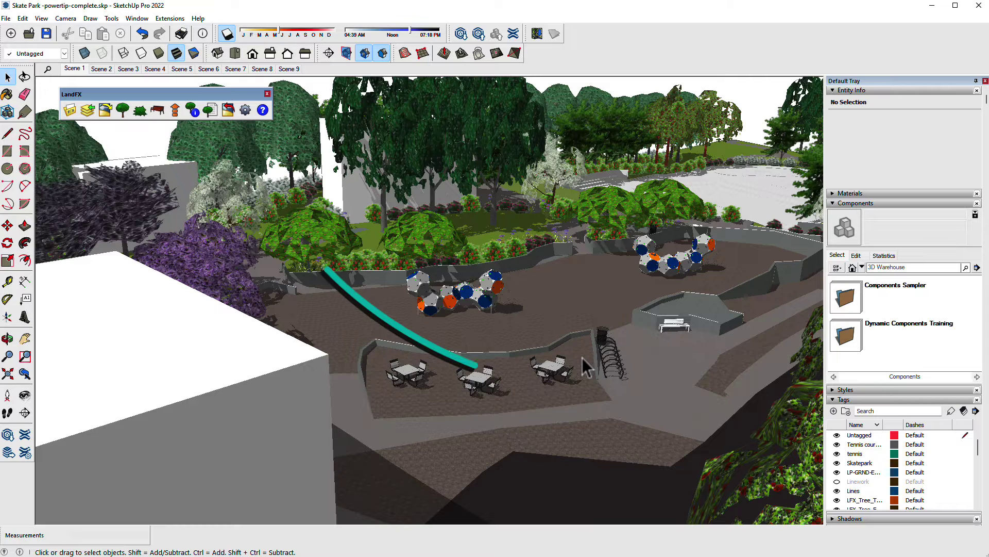
Run the Land F/X export to CAD and acknowledge the 'Done' message.
{"action": "left_click", "coordinate": [229, 111]}
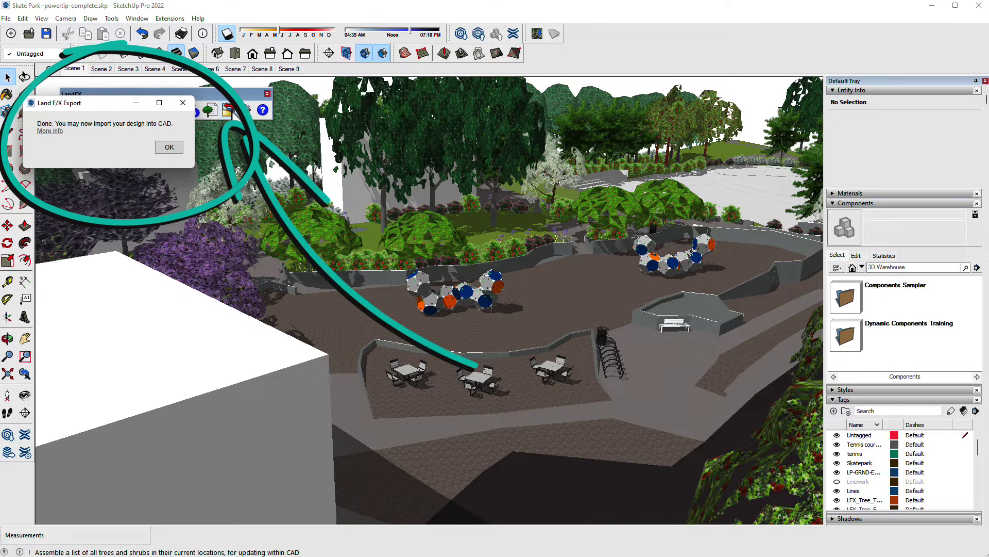
{"action": "left_click", "coordinate": [169, 147]}
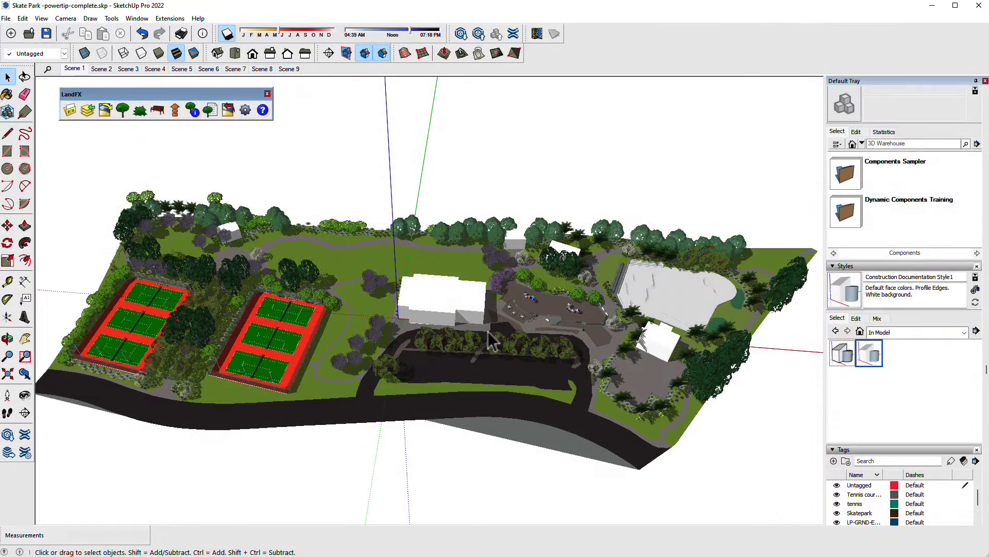
Generate a Plant Legend in botanical order and select it.
{"action": "left_click", "coordinate": [215, 113]}
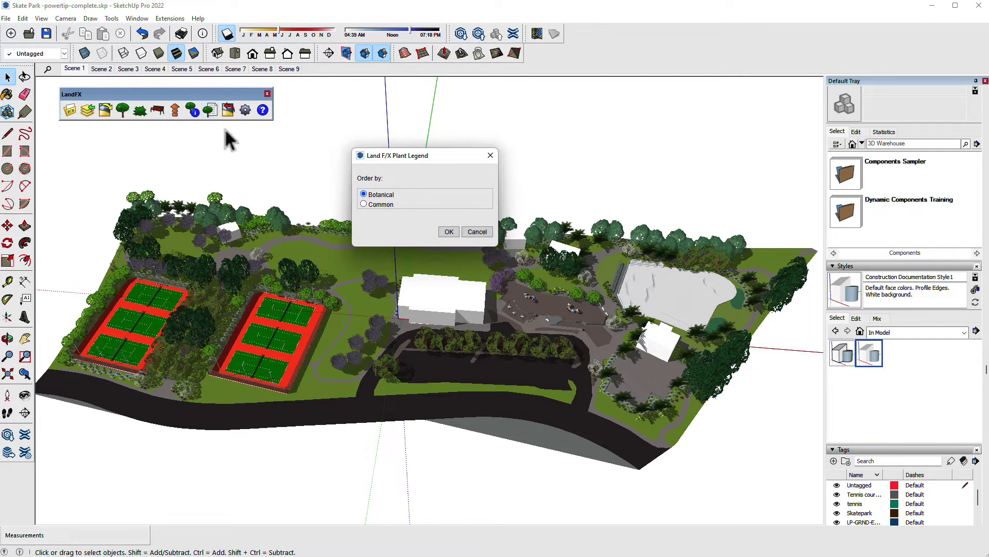
{"action": "left_click", "coordinate": [447, 231]}
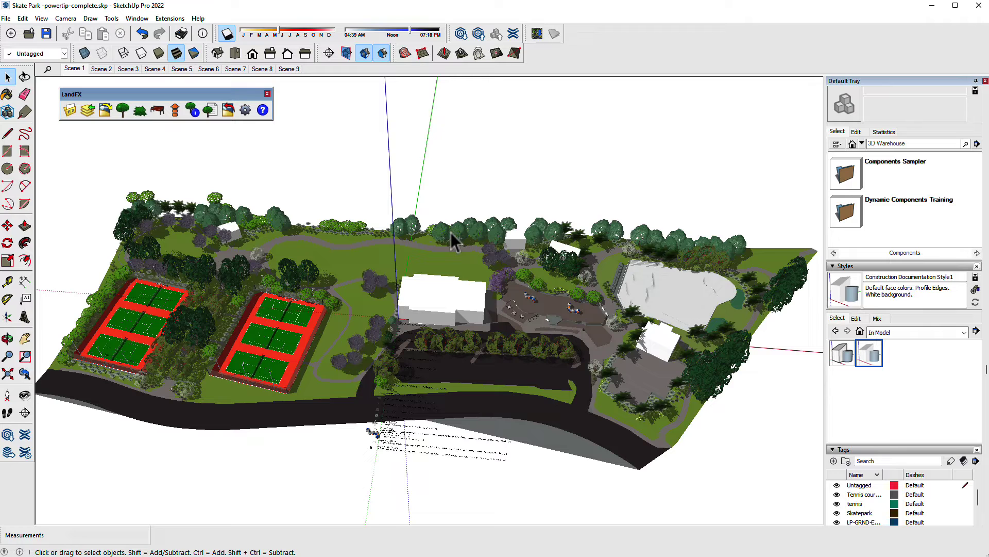
{"action": "left_click", "coordinate": [396, 443]}
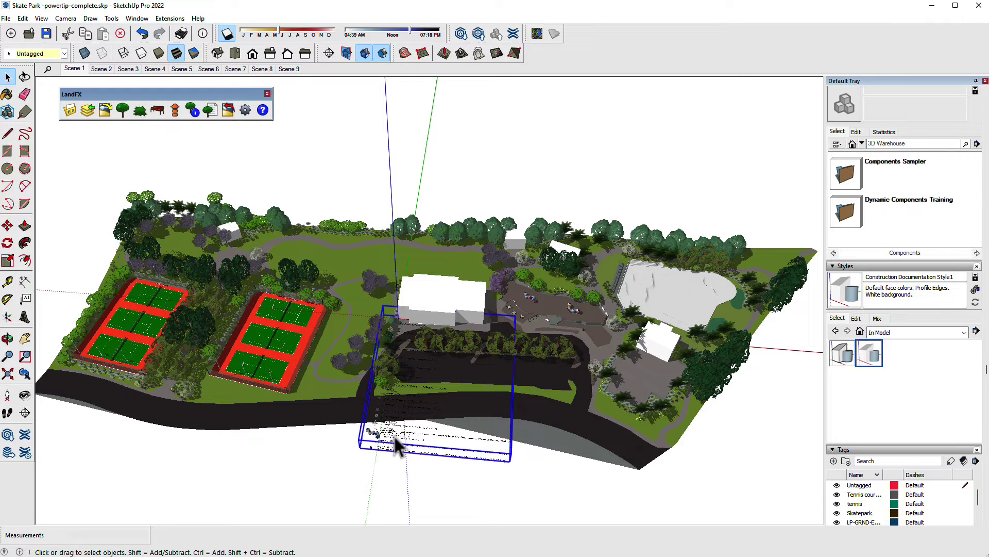
Move the plant legend up above the site model and zoom in on it.
{"action": "key", "text": "m"}
{"action": "left_click", "coordinate": [398, 448]}
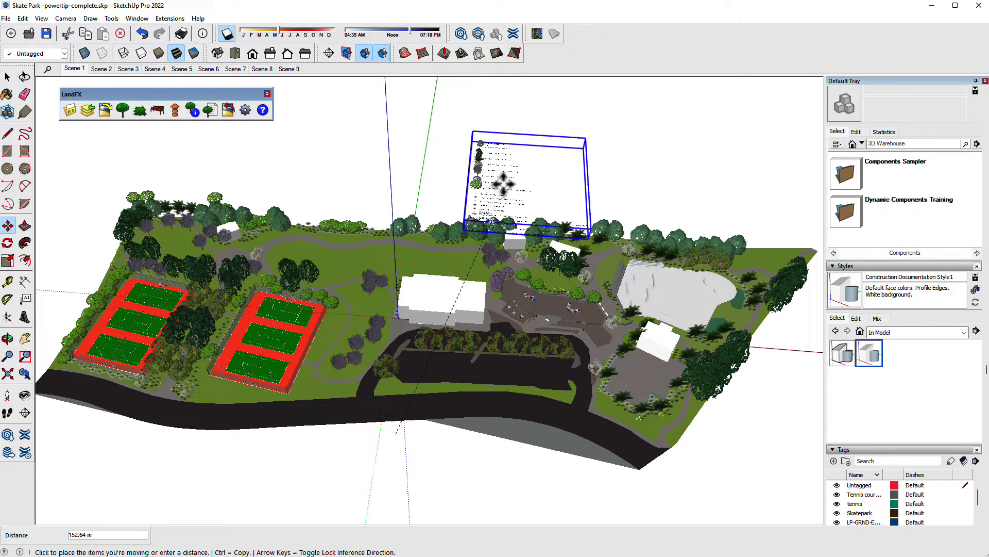
{"action": "left_click", "coordinate": [505, 176]}
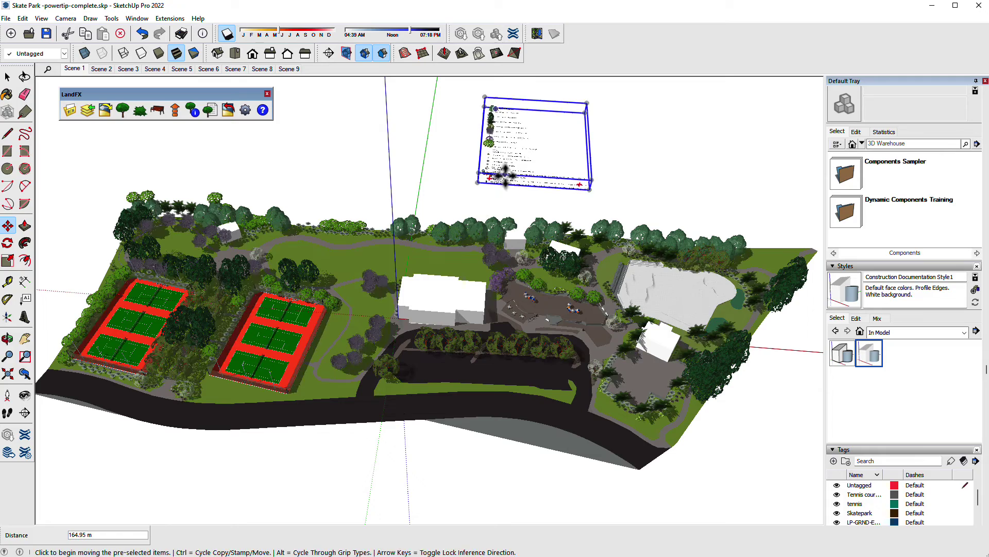
{"action": "key", "text": "space"}
{"action": "scroll", "coordinate": [530, 138], "scroll_direction": "down", "scroll_amount": 8}
{"action": "middle_click_drag", "start_coordinate": [481, 144], "coordinate": [360, 265], "text": "shift"}
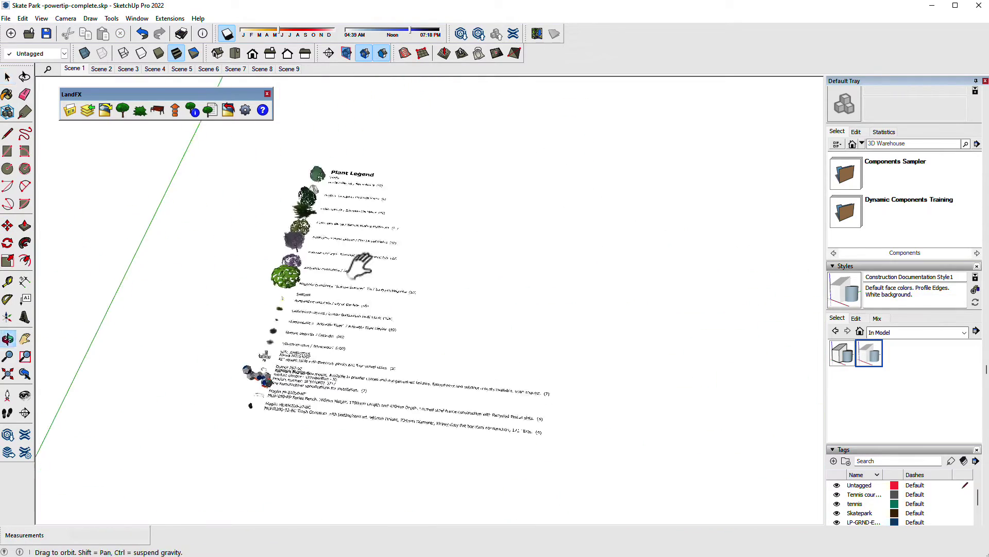
{"action": "scroll", "coordinate": [355, 273], "scroll_direction": "up", "scroll_amount": 4}
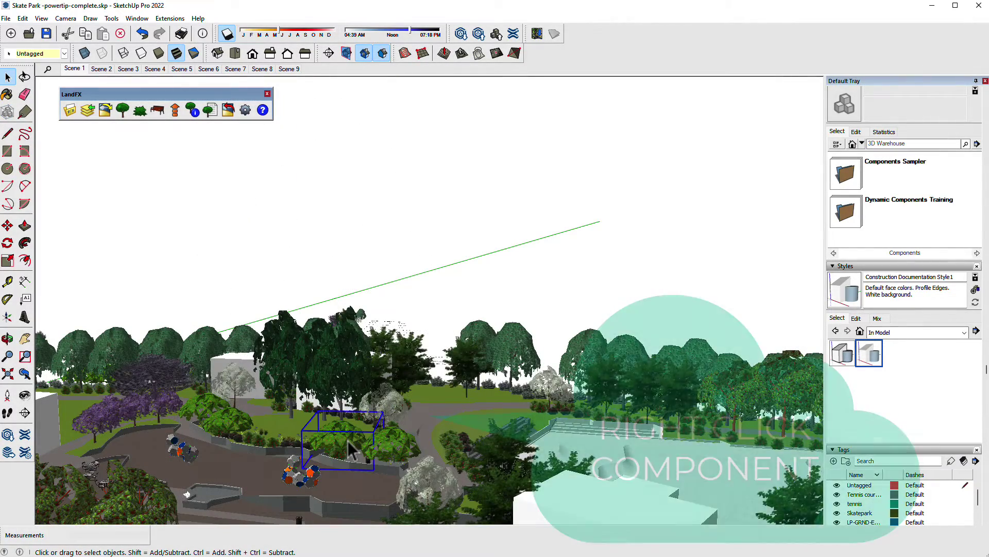
{"action": "right_click", "coordinate": [348, 441]}
{"action": "left_click", "coordinate": [380, 416]}
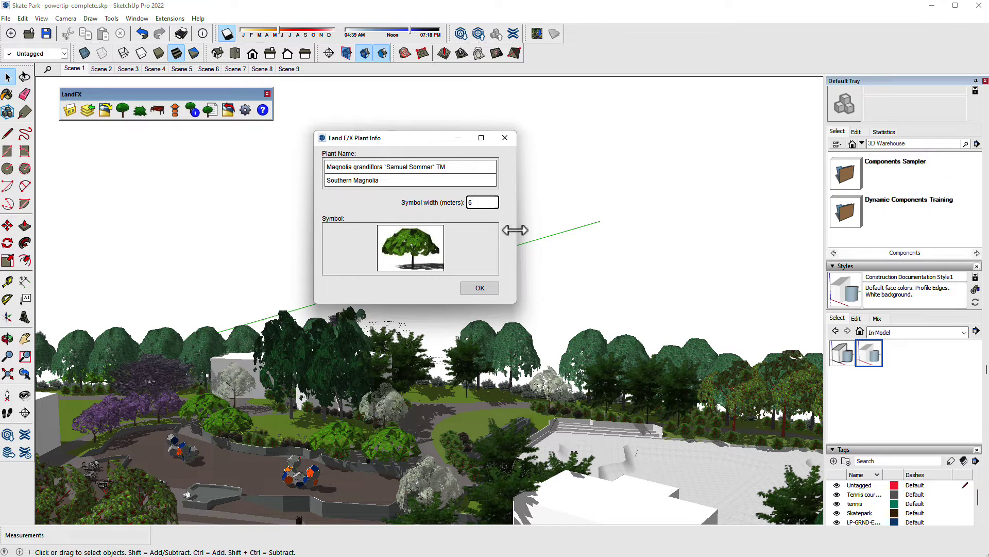
{"action": "key", "text": "shift+Tab"}
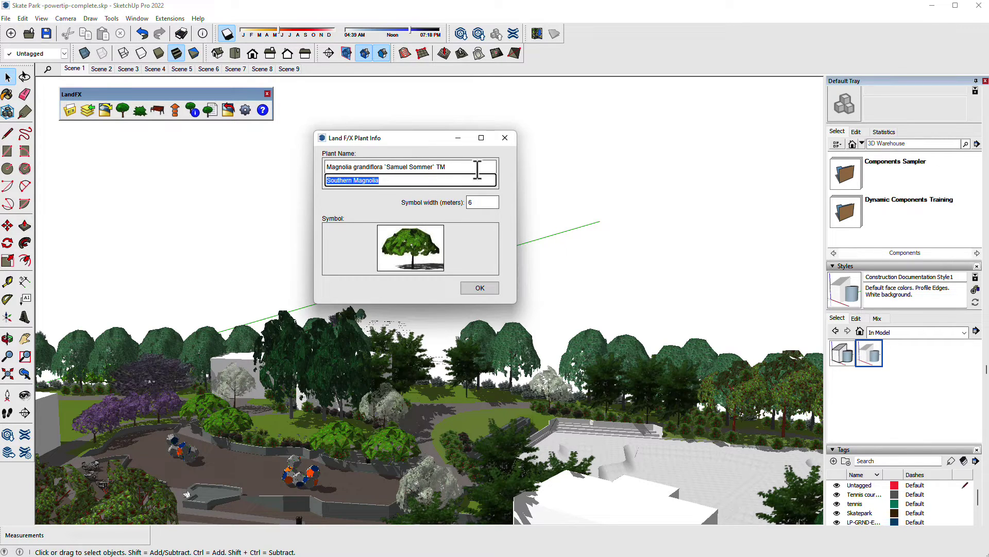
{"action": "key", "text": "shift+Tab"}
{"action": "left_click", "coordinate": [493, 287]}
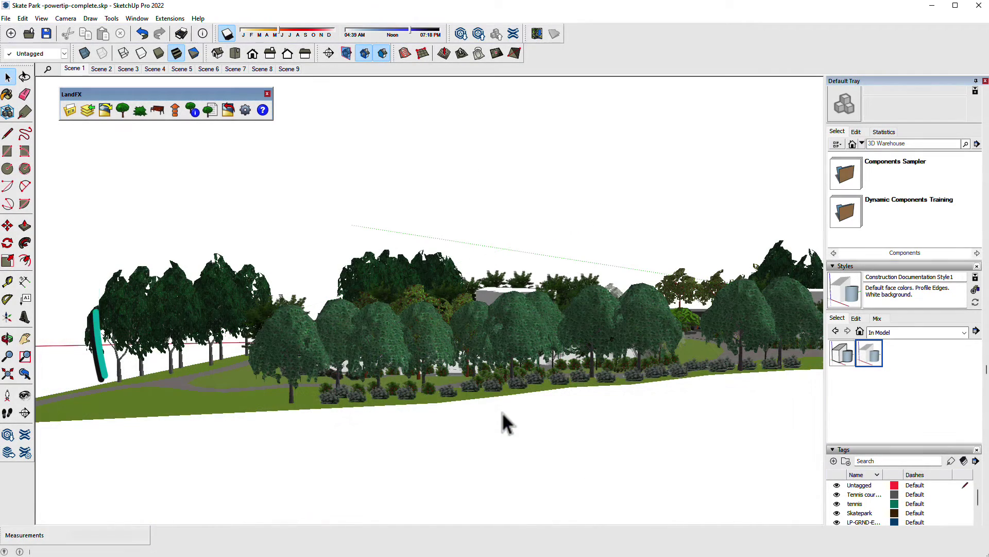
Draw a red DOT concept line along the tree line, capped with an ARROW11 arrowhead.
{"action": "left_click", "coordinate": [178, 113]}
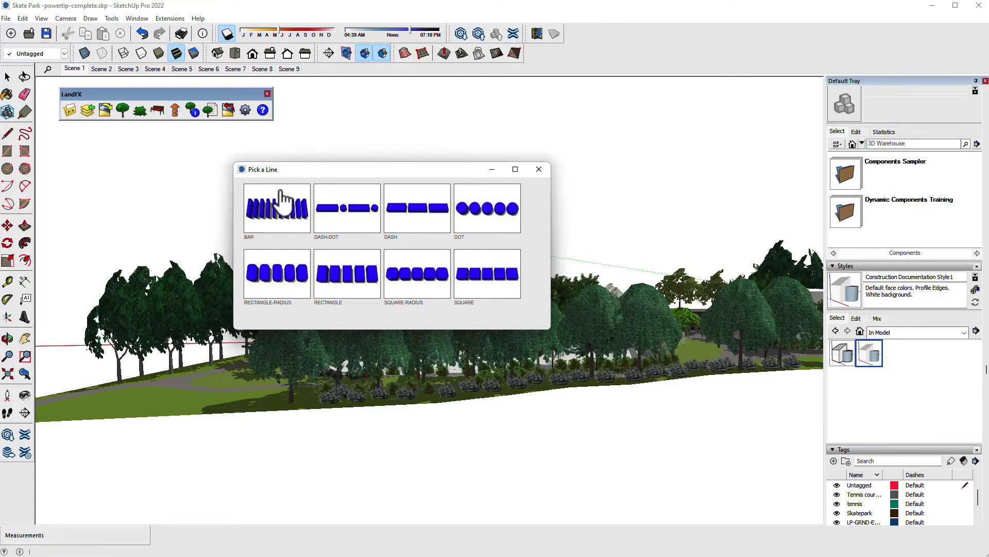
{"action": "left_click", "coordinate": [484, 216]}
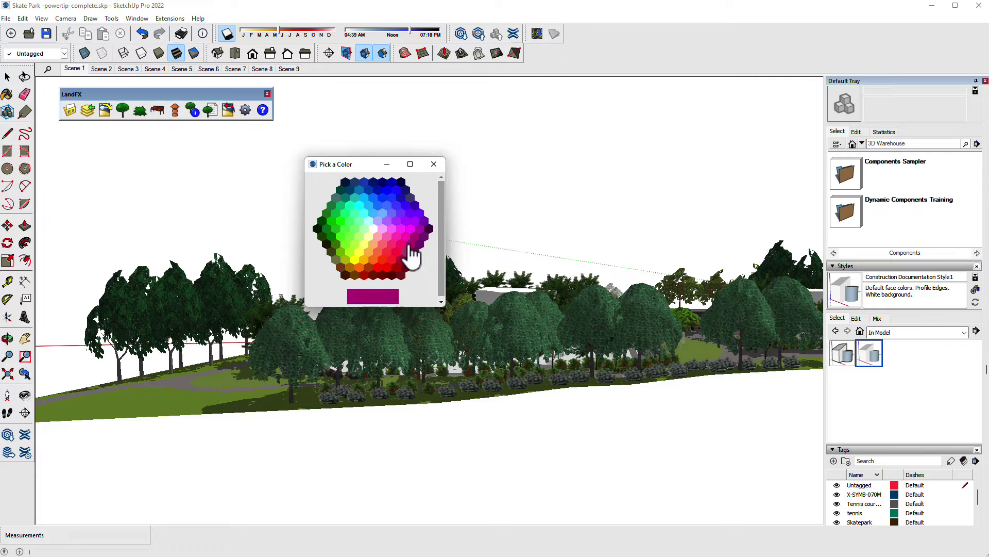
{"action": "left_click", "coordinate": [386, 252]}
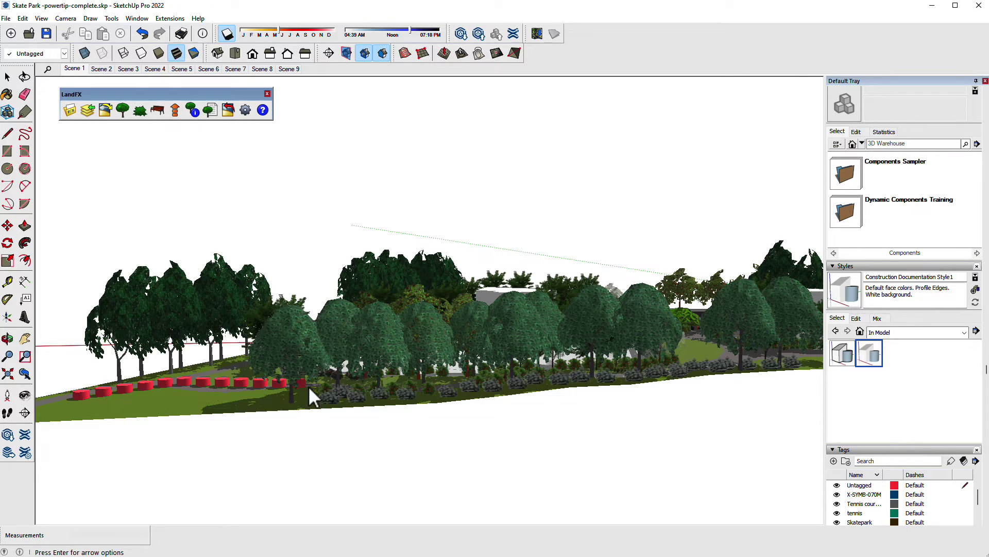
{"action": "middle_click_drag", "start_coordinate": [524, 370], "coordinate": [724, 396]}
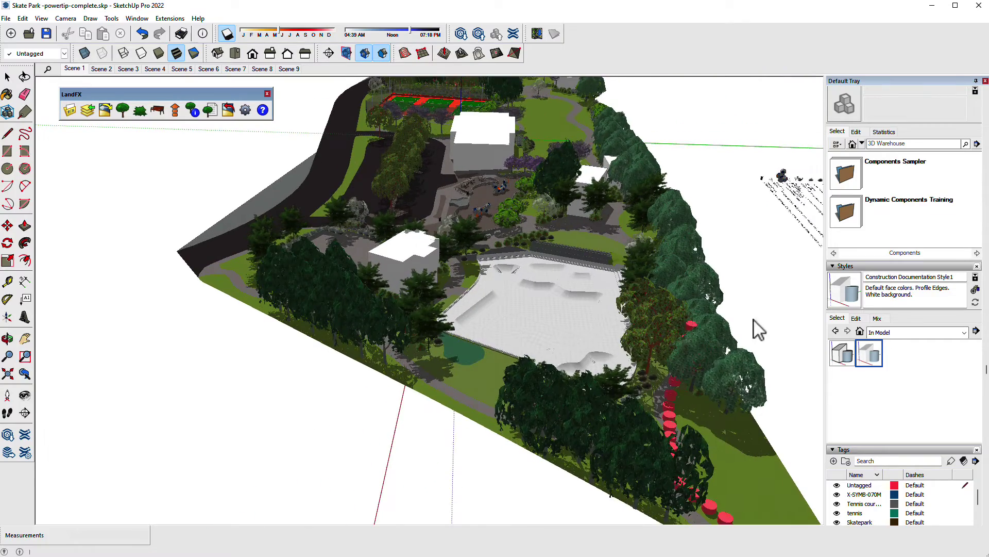
{"action": "middle_click_drag", "start_coordinate": [757, 330], "coordinate": [751, 280]}
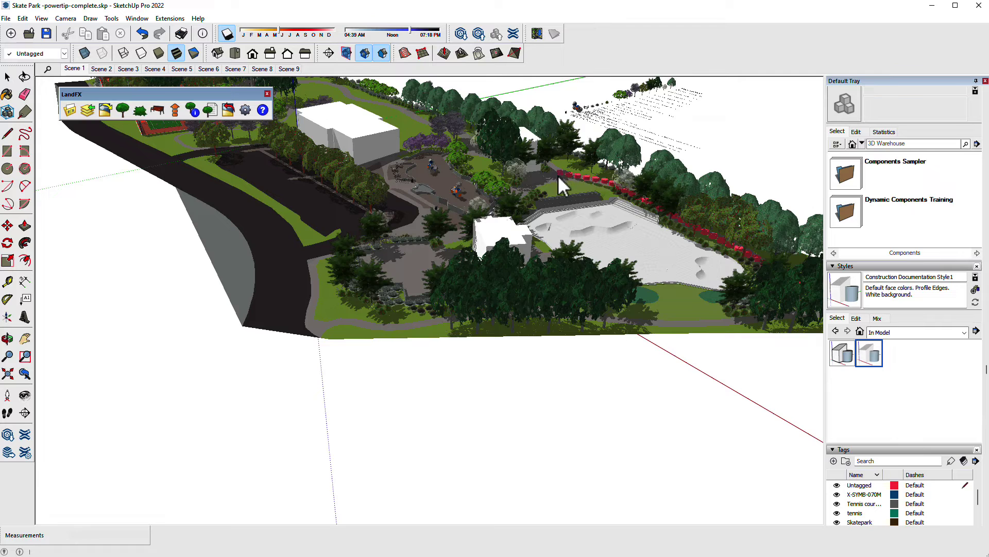
{"action": "key", "text": "Return"}
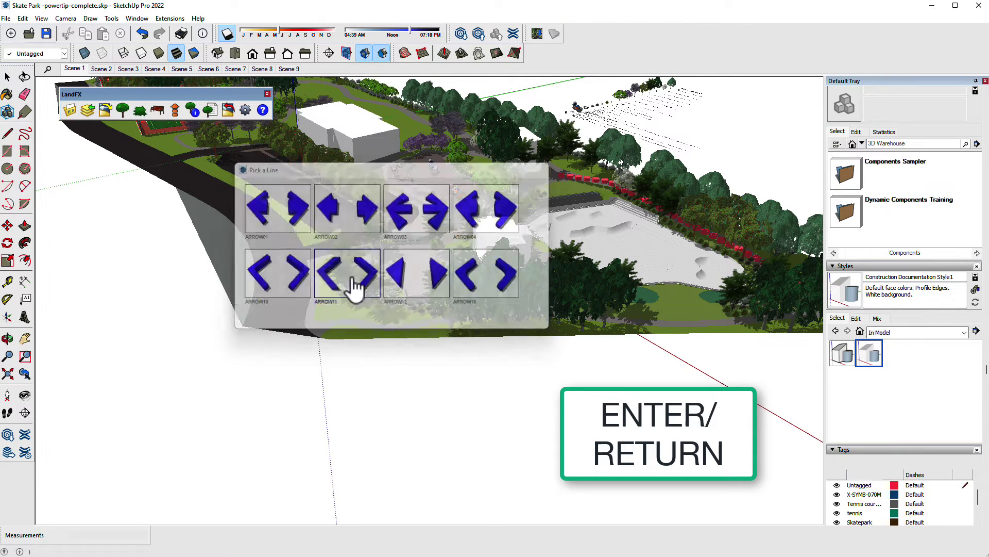
{"action": "left_click", "coordinate": [353, 282]}
{"action": "middle_click_drag", "start_coordinate": [748, 221], "coordinate": [612, 326]}
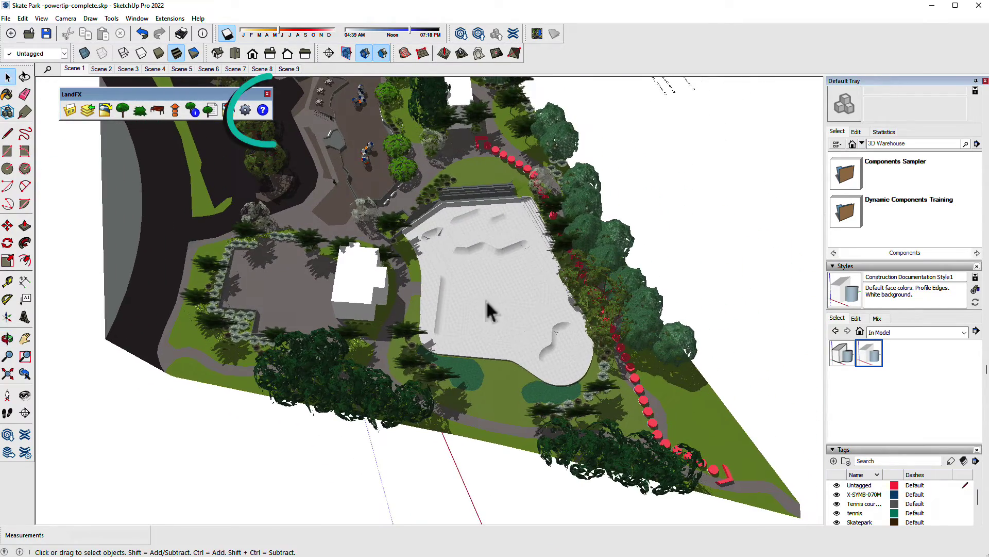
Open the Land F/X SketchUp docs and follow the Export Nodes to Lumion link.
{"action": "left_click", "coordinate": [264, 110]}
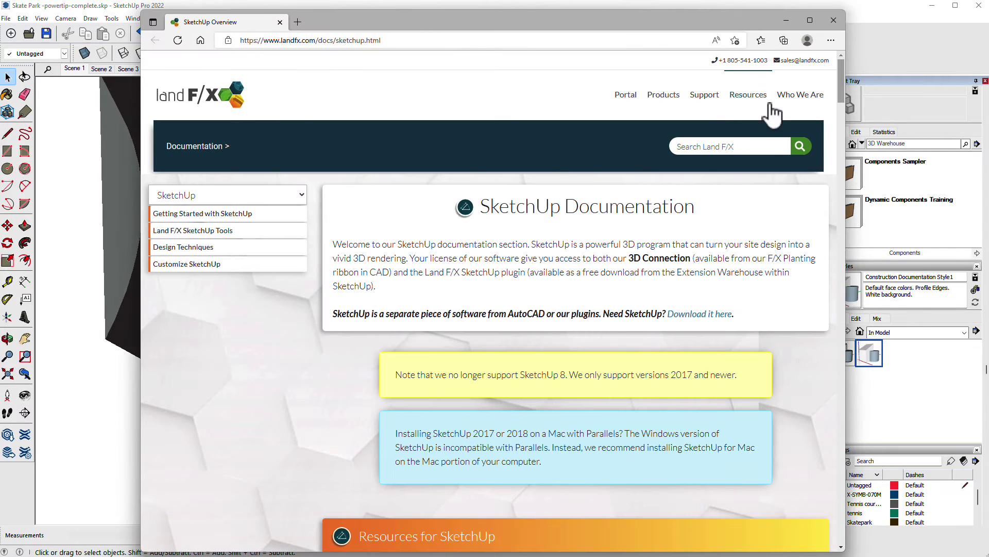
{"action": "left_click_drag", "start_coordinate": [844, 67], "coordinate": [840, 115]}
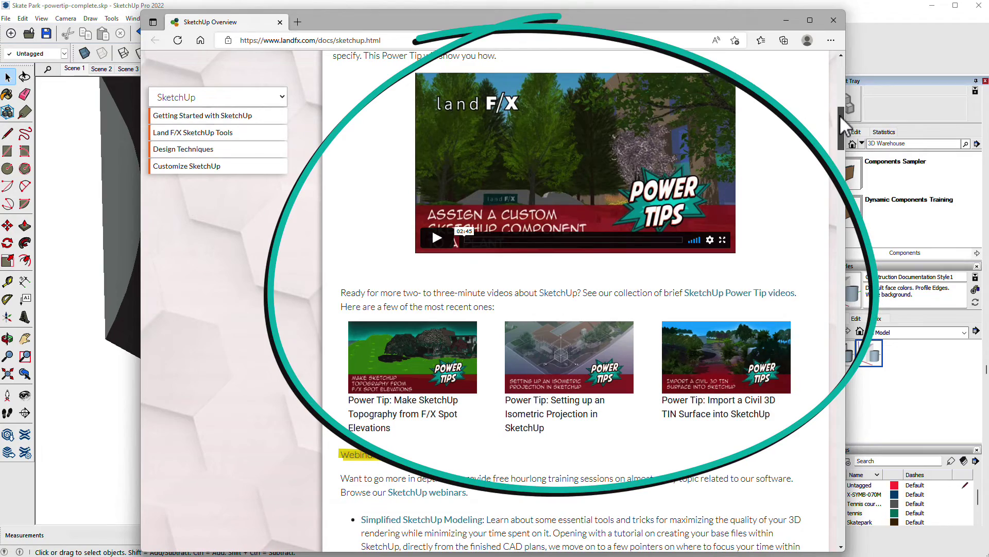
{"action": "mouse_move", "coordinate": [840, 115]}
{"action": "left_mouse_down"}
{"action": "mouse_move", "coordinate": [826, 270]}
{"action": "mouse_move", "coordinate": [839, 408]}
{"action": "left_mouse_up"}
{"action": "left_click", "coordinate": [487, 249]}
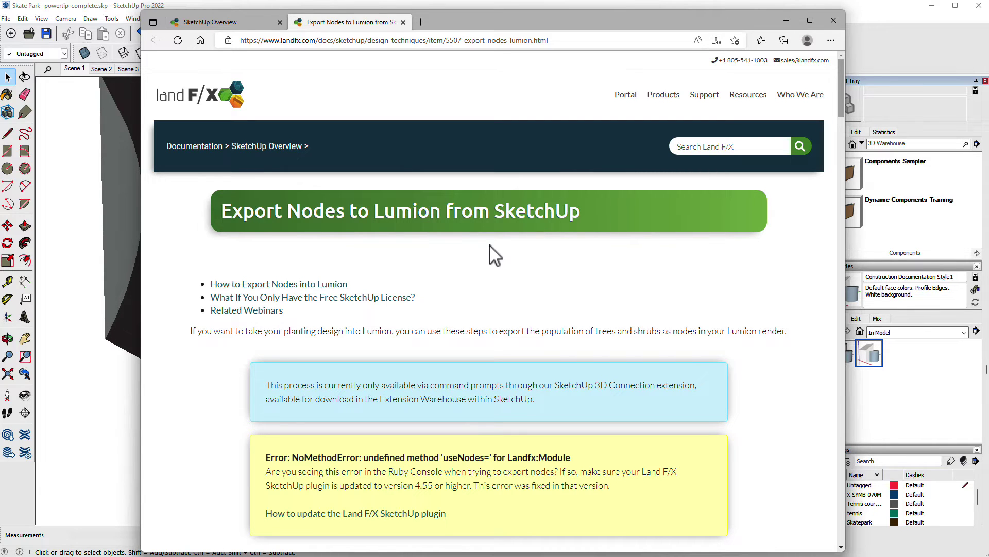
Close the browser, import the C-BLDG layer and delete the stray small objects.
{"action": "left_click", "coordinate": [834, 19]}
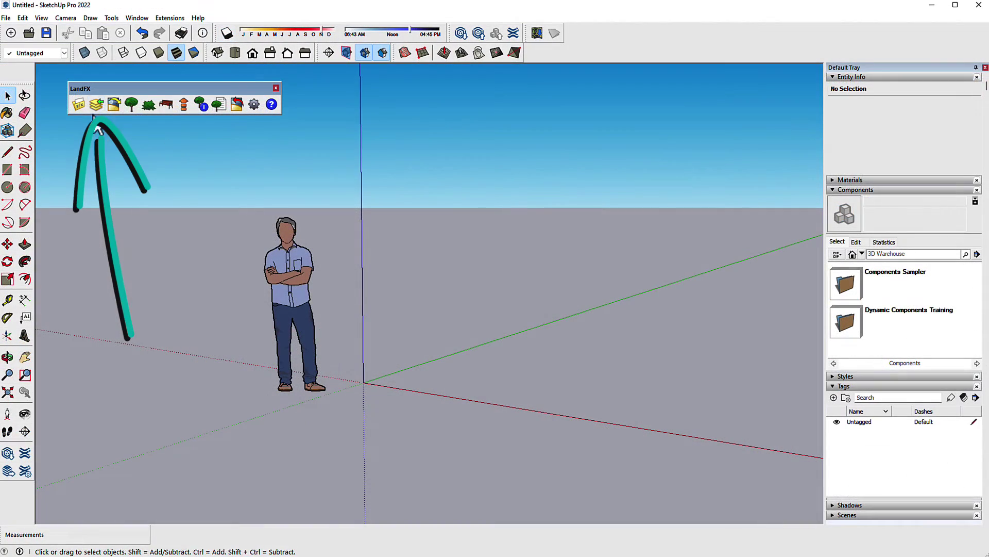
{"action": "left_click", "coordinate": [96, 105]}
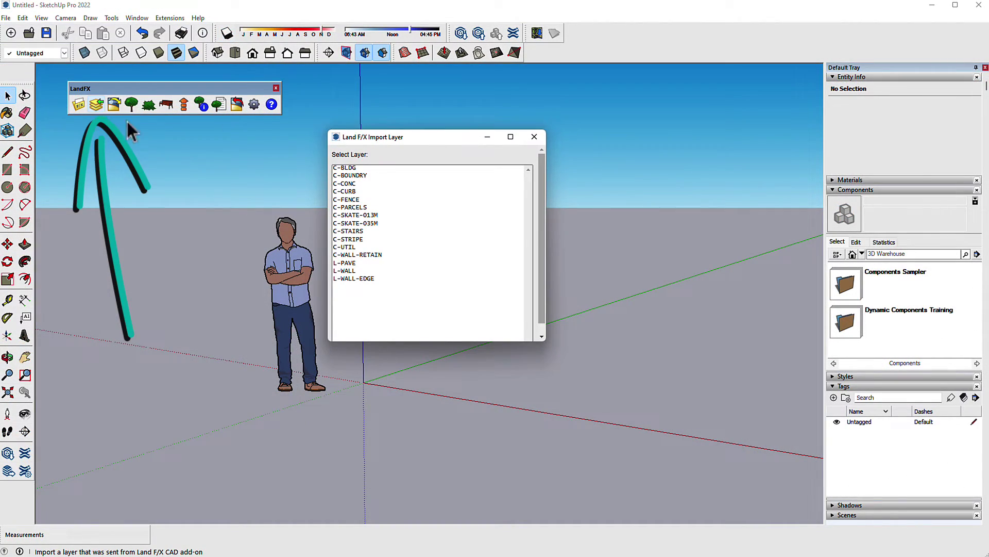
{"action": "double_click", "coordinate": [346, 168]}
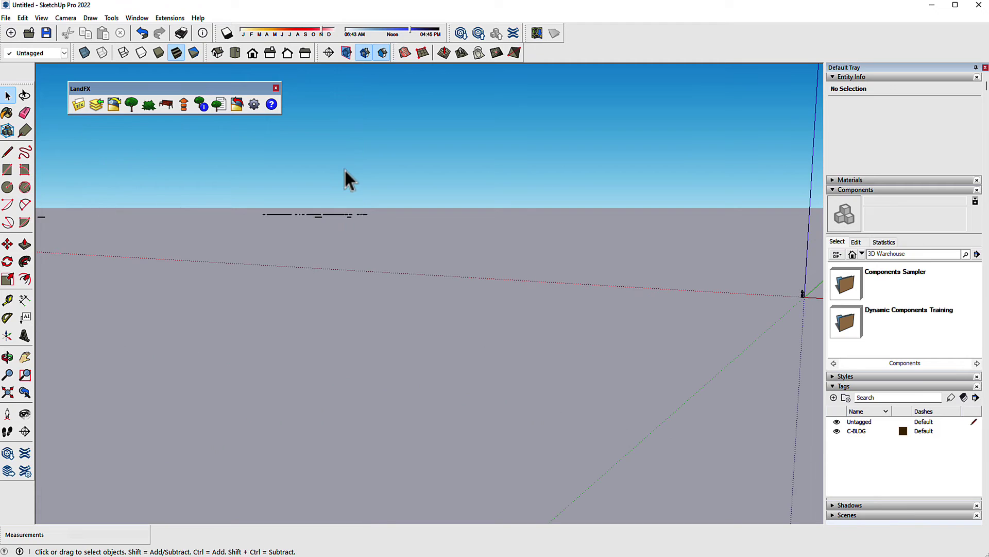
{"action": "middle_click_drag", "start_coordinate": [345, 180], "coordinate": [407, 458]}
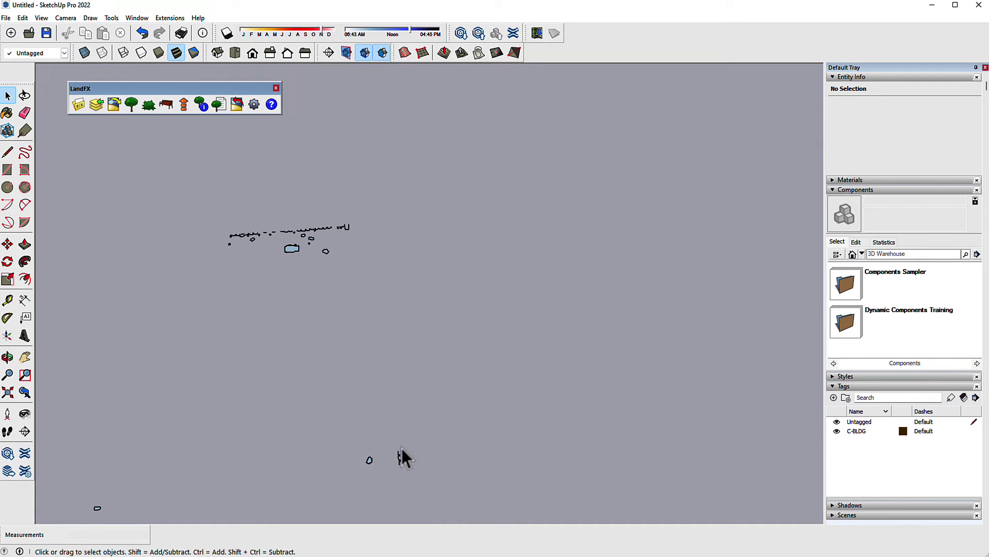
{"action": "left_click_drag", "start_coordinate": [450, 515], "coordinate": [165, 397]}
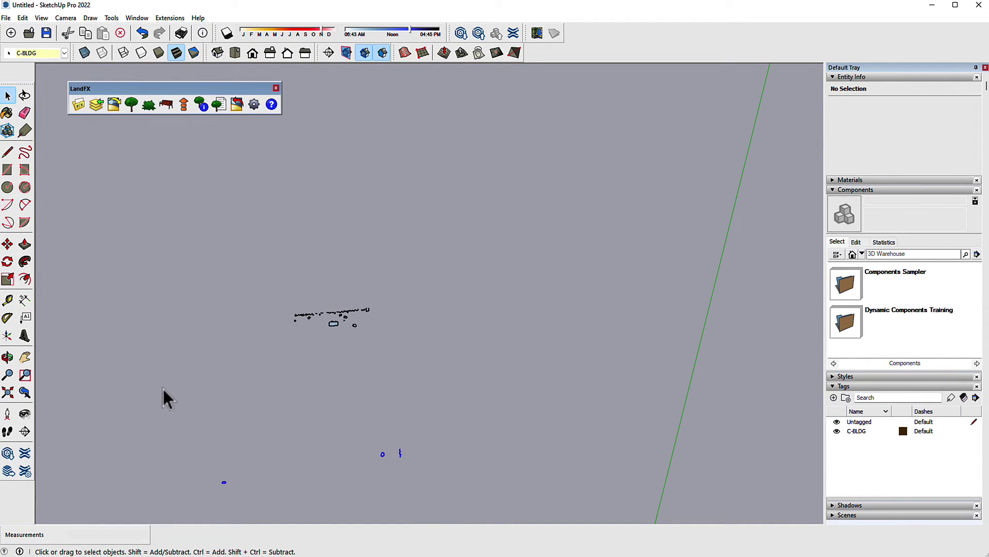
{"action": "key", "text": "Delete"}
Make the building linework a 'Buildings' component, then import the C-BOUNDRY layer.
{"action": "scroll", "coordinate": [351, 366], "scroll_direction": "up", "scroll_amount": 2}
{"action": "left_click", "coordinate": [341, 304]}
{"action": "scroll", "coordinate": [336, 317], "scroll_direction": "up", "scroll_amount": 2}
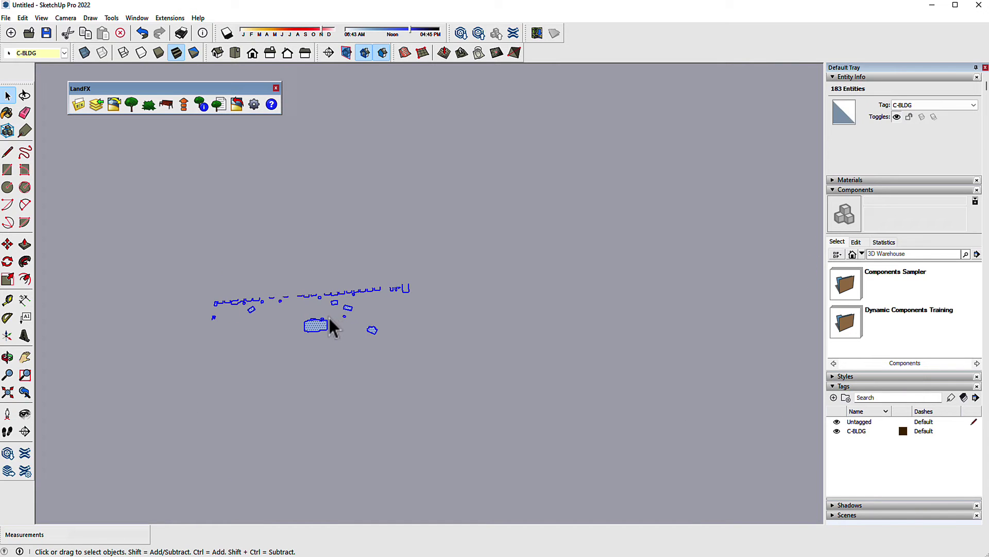
{"action": "type", "text": "gB"}
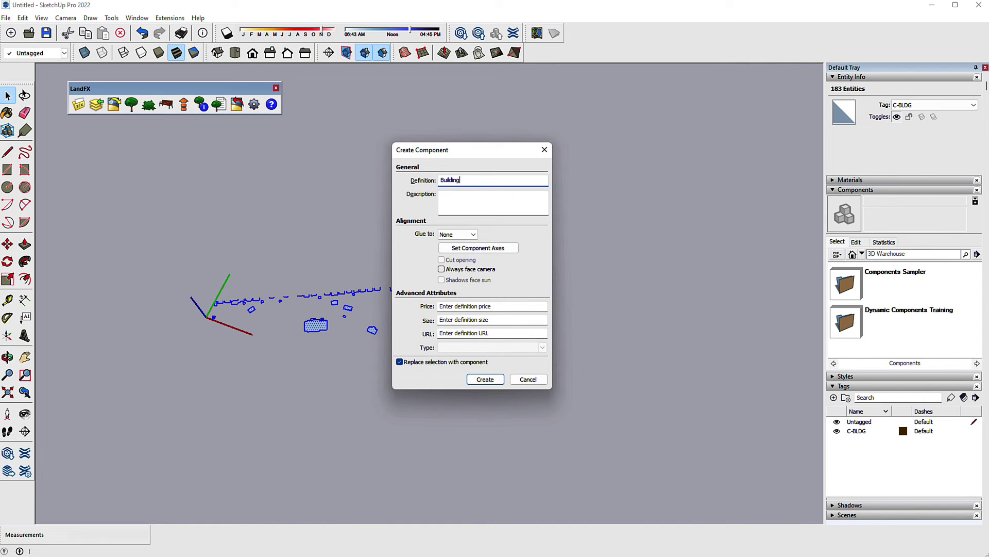
{"action": "left_click", "coordinate": [487, 380]}
{"action": "left_click", "coordinate": [426, 398]}
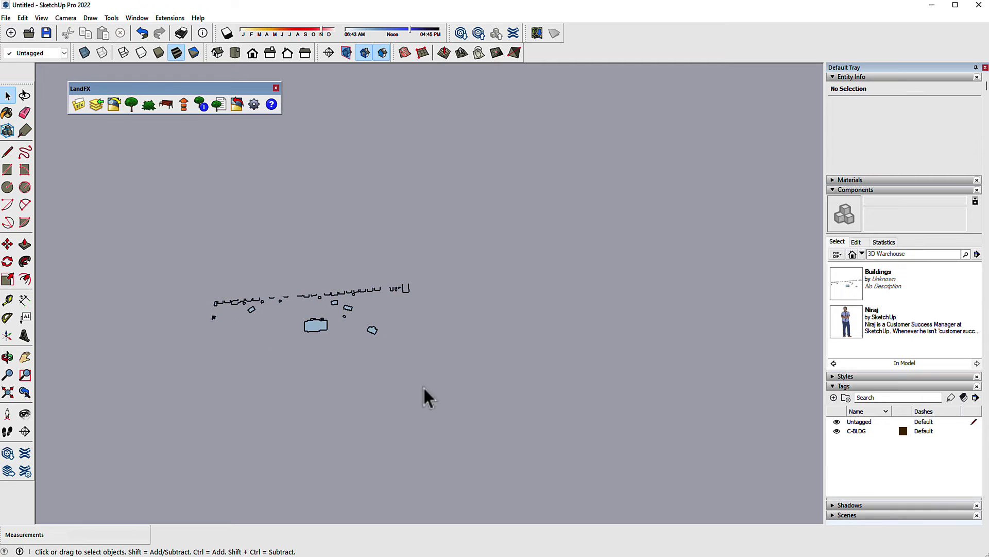
{"action": "left_click", "coordinate": [96, 104]}
{"action": "double_click", "coordinate": [337, 175]}
Select all the boundary linework and make it a 'Property Lines' component.
{"action": "left_click", "coordinate": [96, 104]}
{"action": "left_click", "coordinate": [534, 137]}
{"action": "middle_click_drag", "start_coordinate": [464, 257], "coordinate": [530, 331], "text": "shift"}
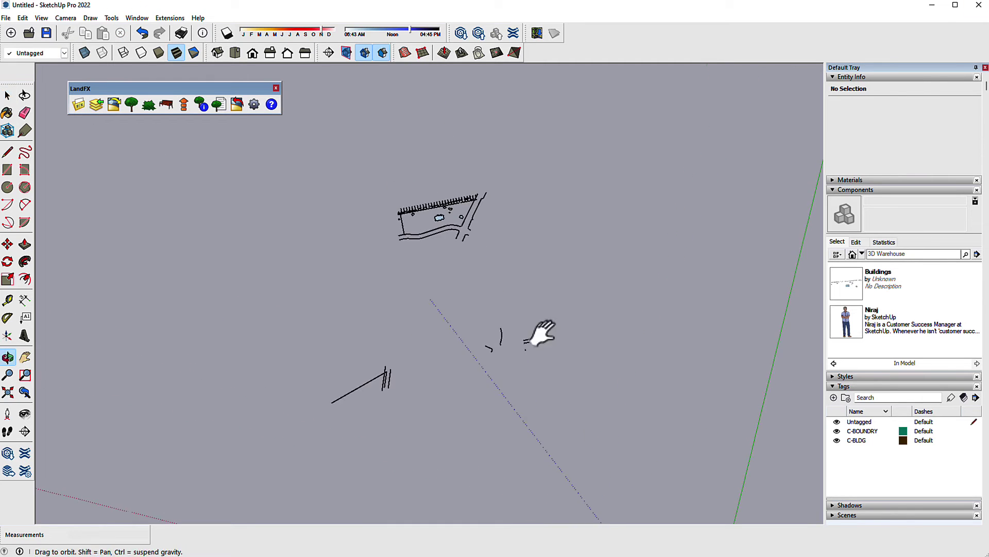
{"action": "scroll", "coordinate": [361, 248], "scroll_direction": "up", "scroll_amount": 2}
{"action": "key", "text": "ctrl+a"}
{"action": "key", "text": "g"}
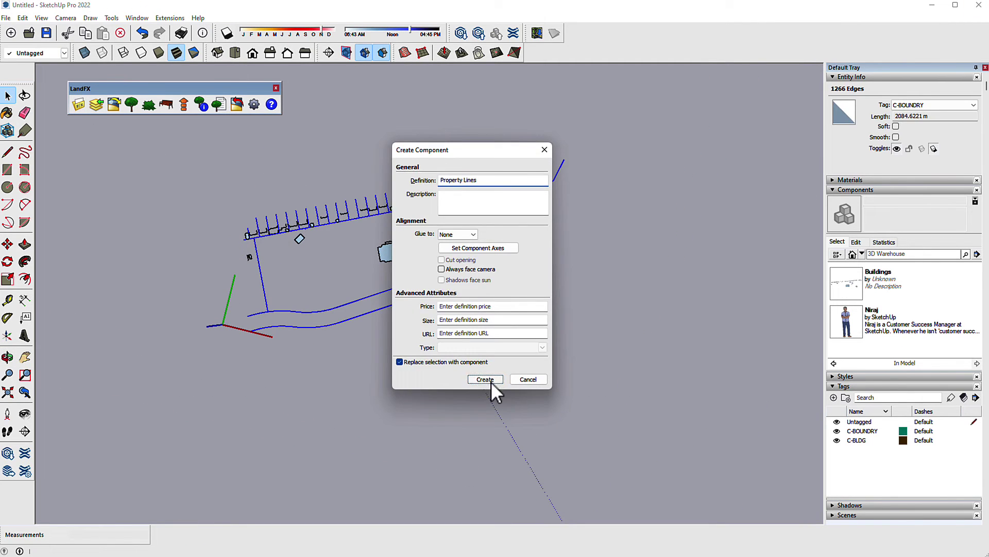
{"action": "left_click", "coordinate": [487, 379]}
Import the C-CONC layer and turn it into a 'Concrete' component.
{"action": "left_click", "coordinate": [96, 104]}
{"action": "double_click", "coordinate": [352, 187]}
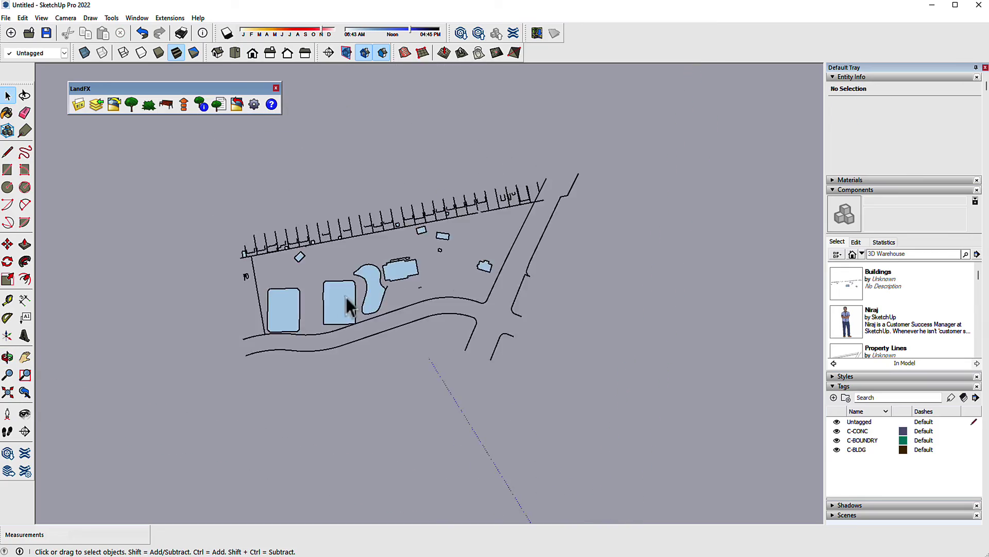
{"action": "key", "text": "g"}
{"action": "left_click", "coordinate": [479, 379]}
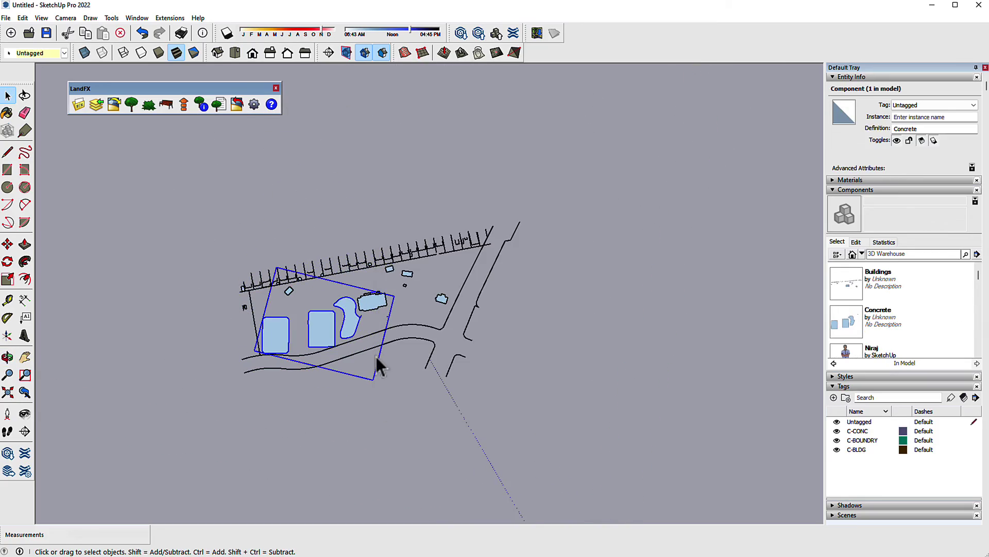